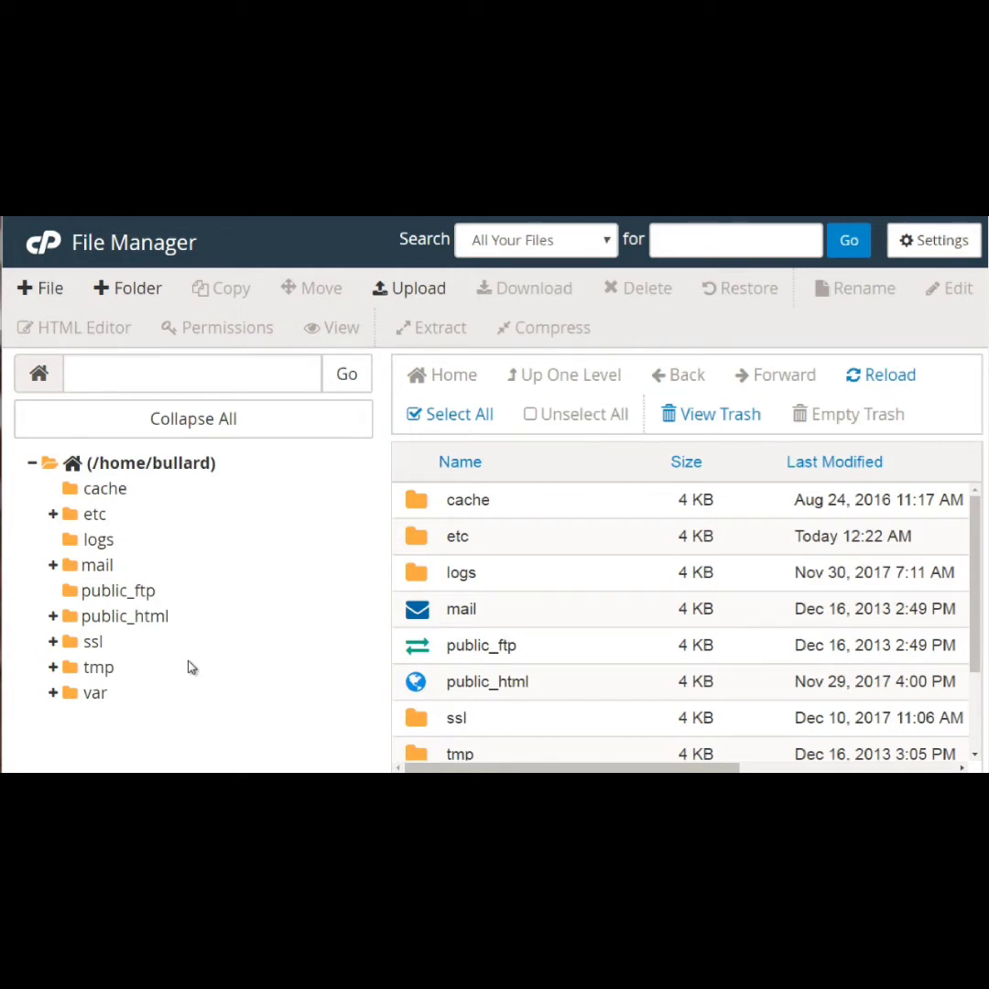
Create a folder named newfolder inside public_html.
click(147, 619)
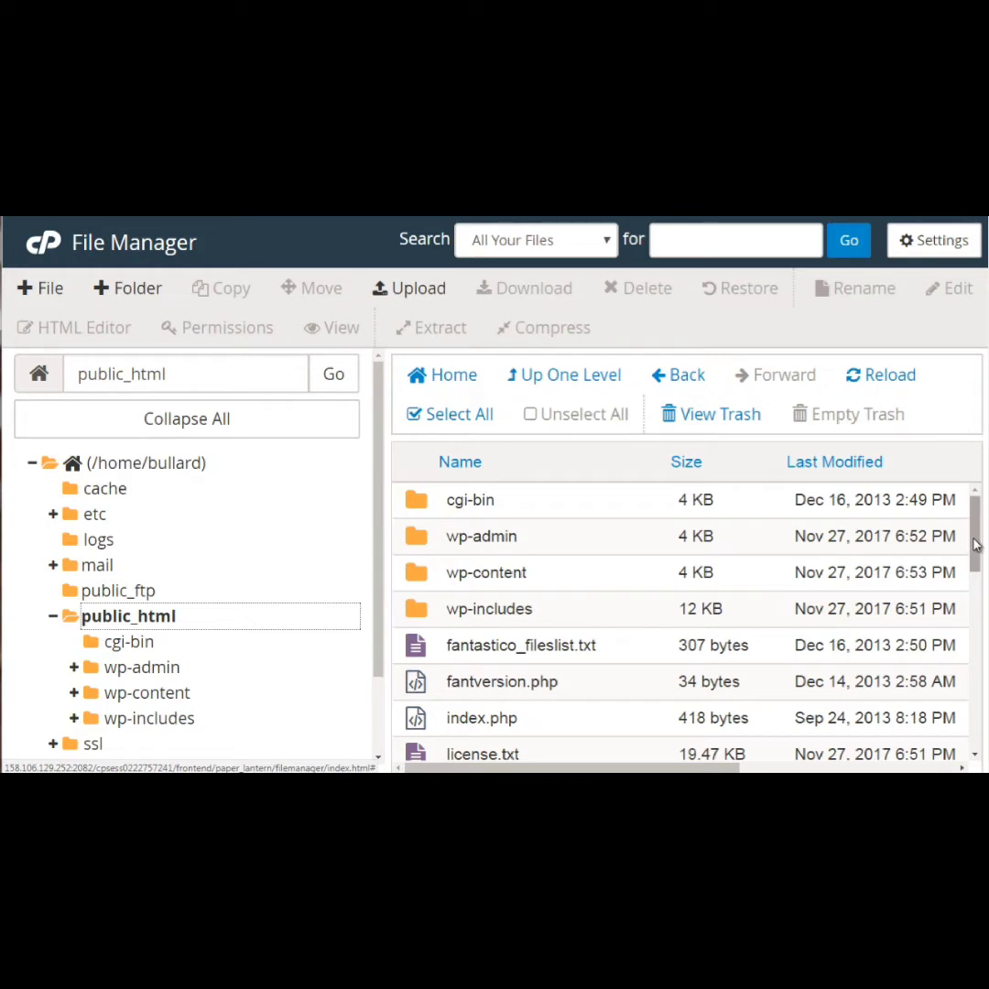
mouse_move(973, 530)
mouse_down()
mouse_move(977, 575)
mouse_move(975, 549)
mouse_up()
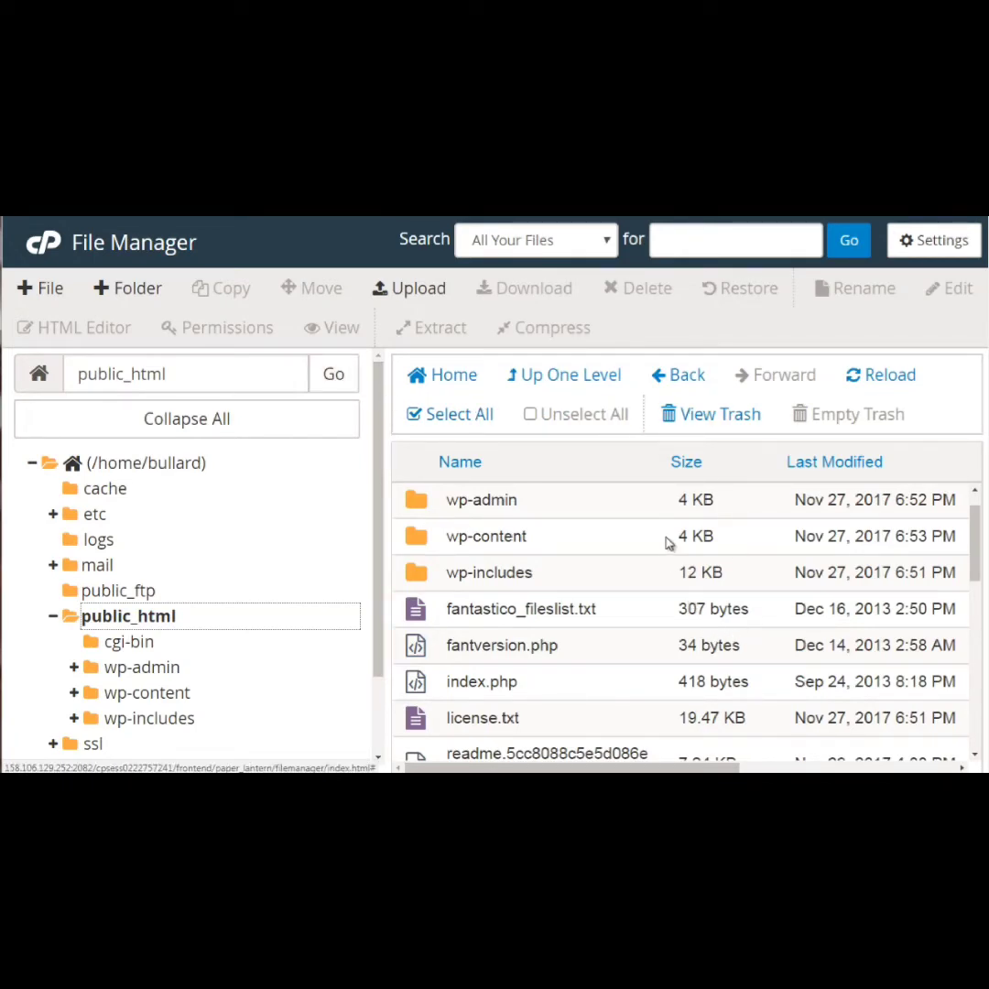
click(120, 291)
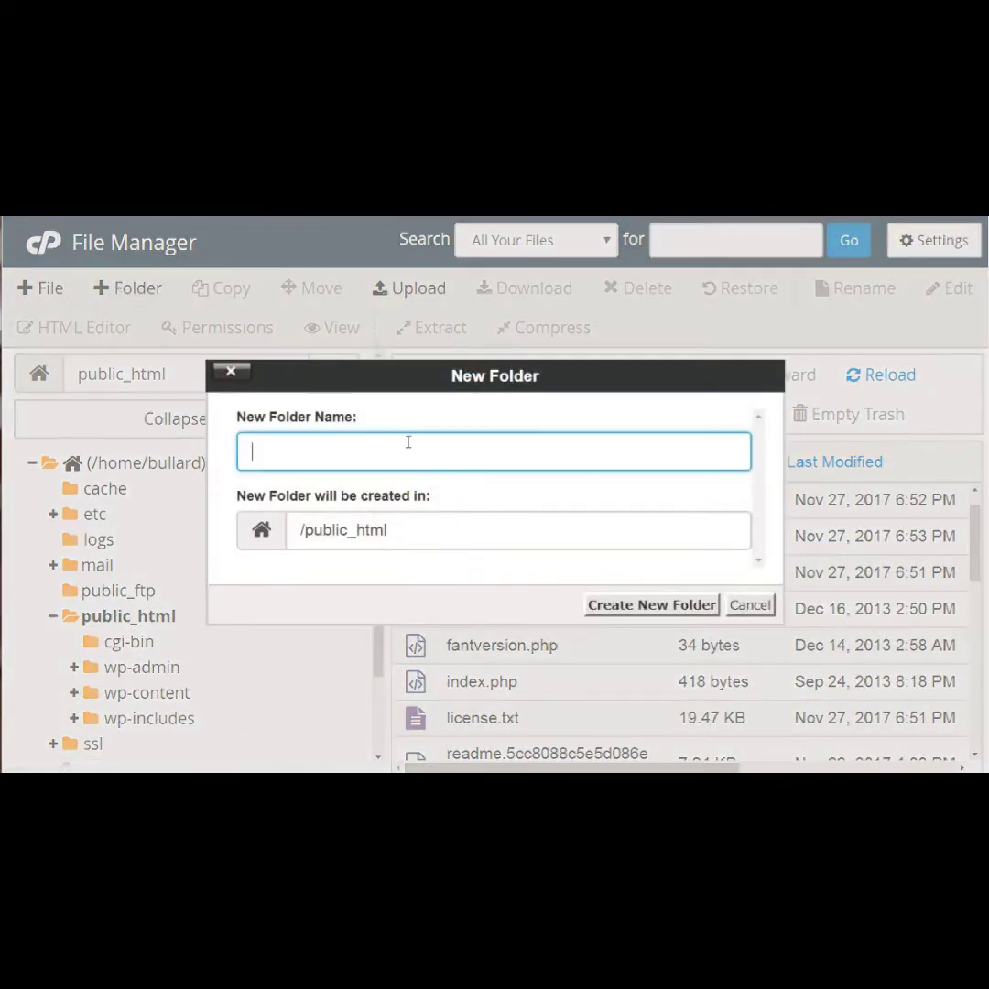
text(newfolder)
click(668, 610)
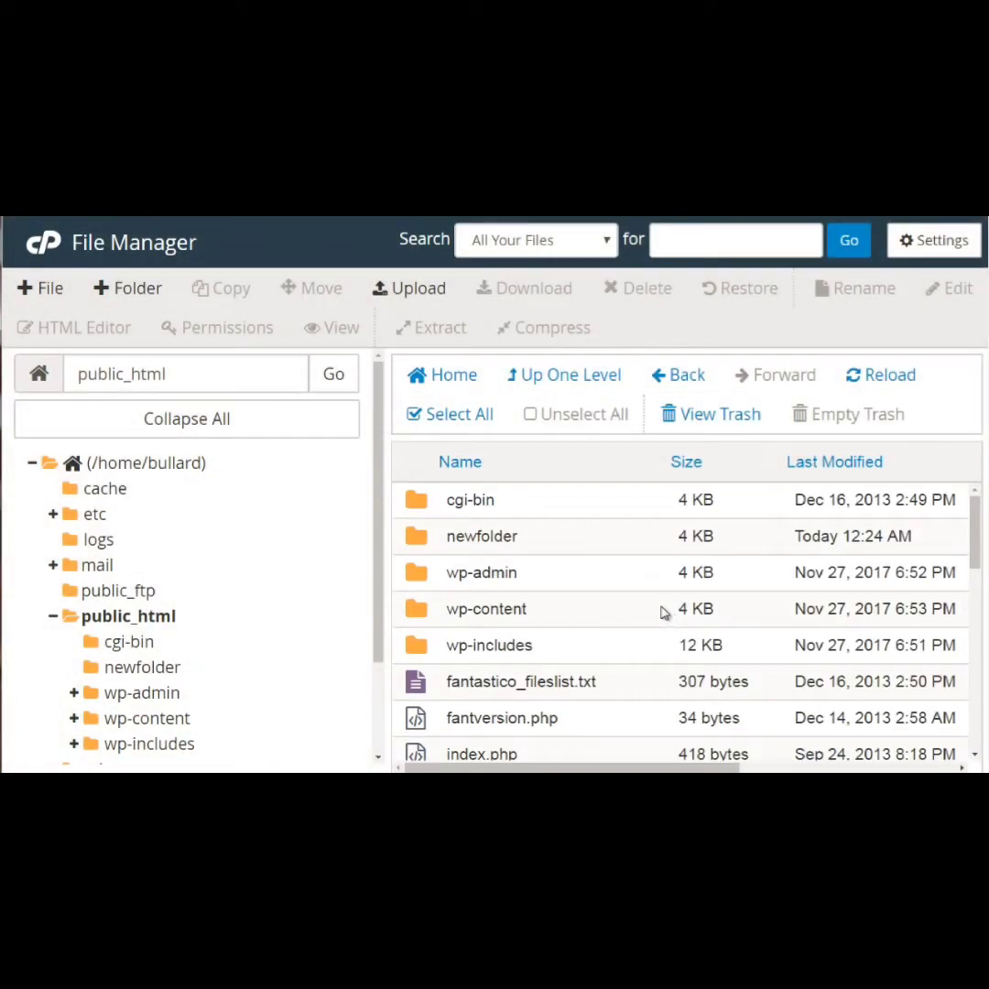
Open newfolder, upload the check image file into it, and return to the folder's file listing.
click(622, 547)
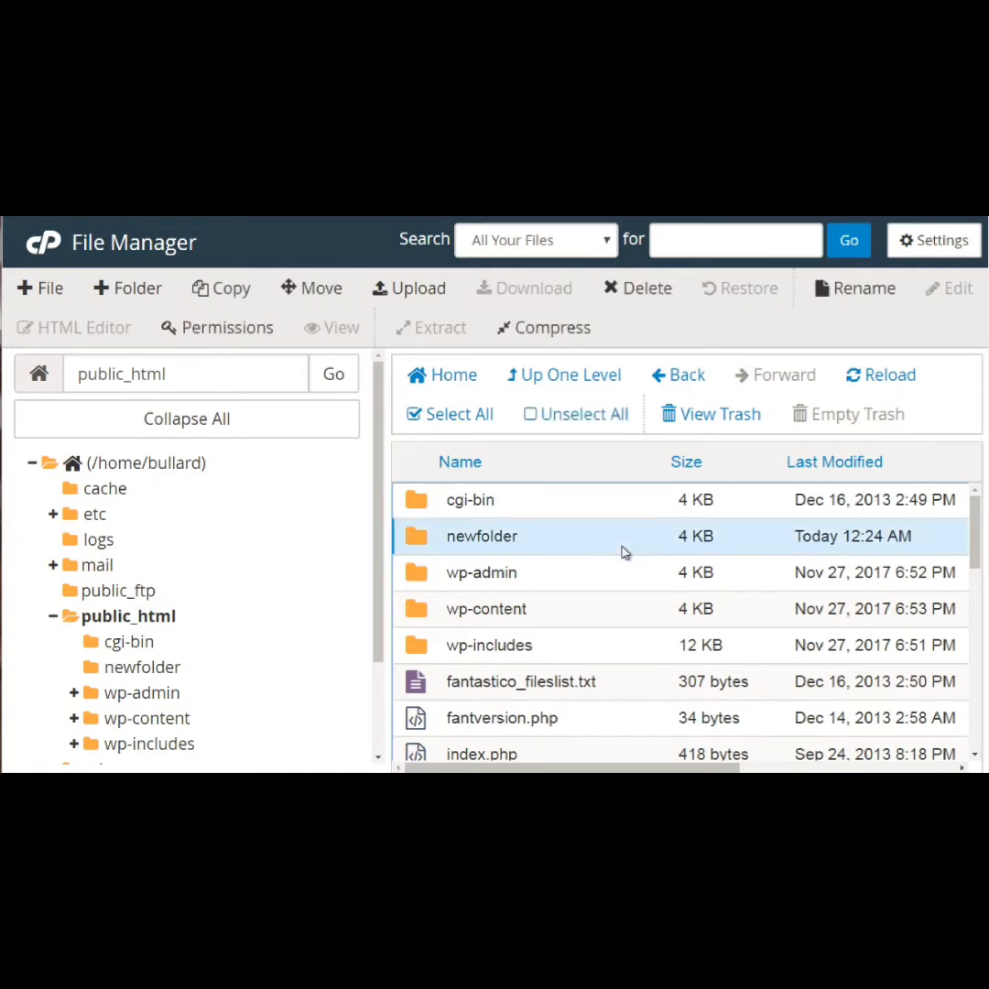
double_click(622, 552)
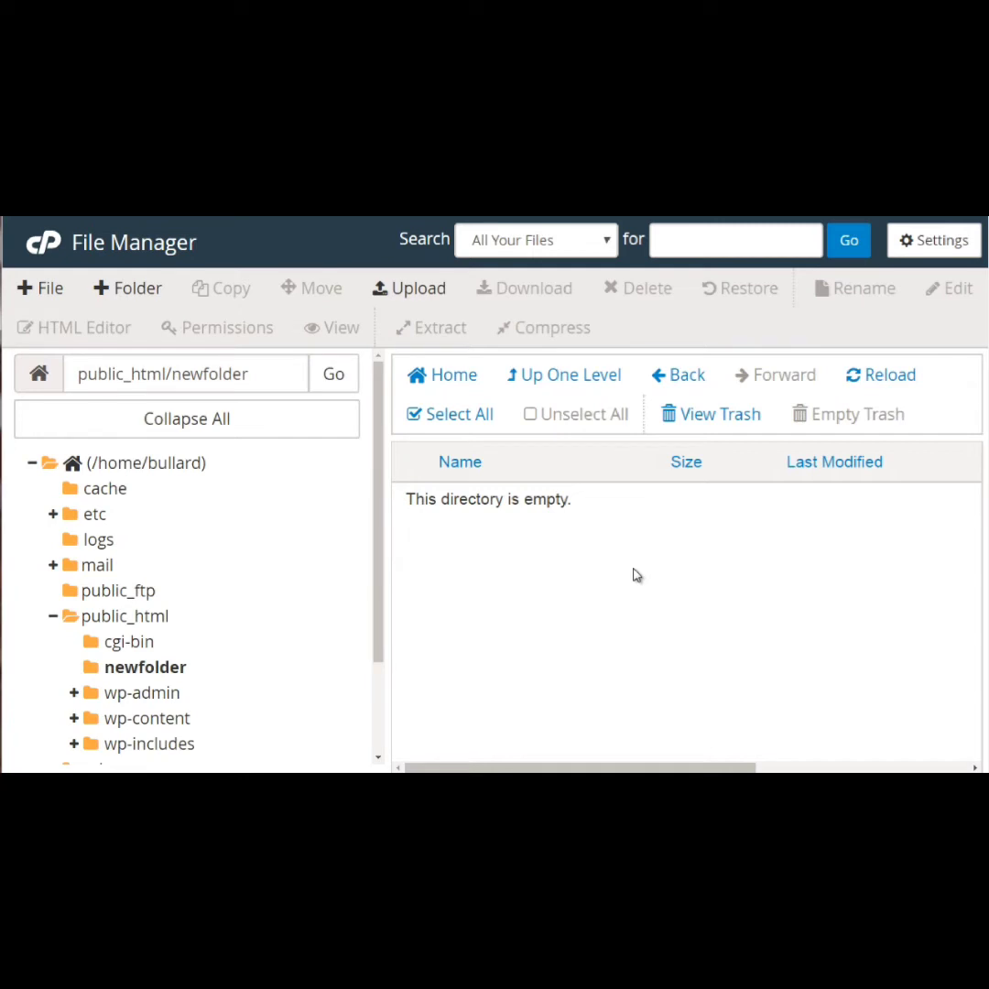
click(400, 291)
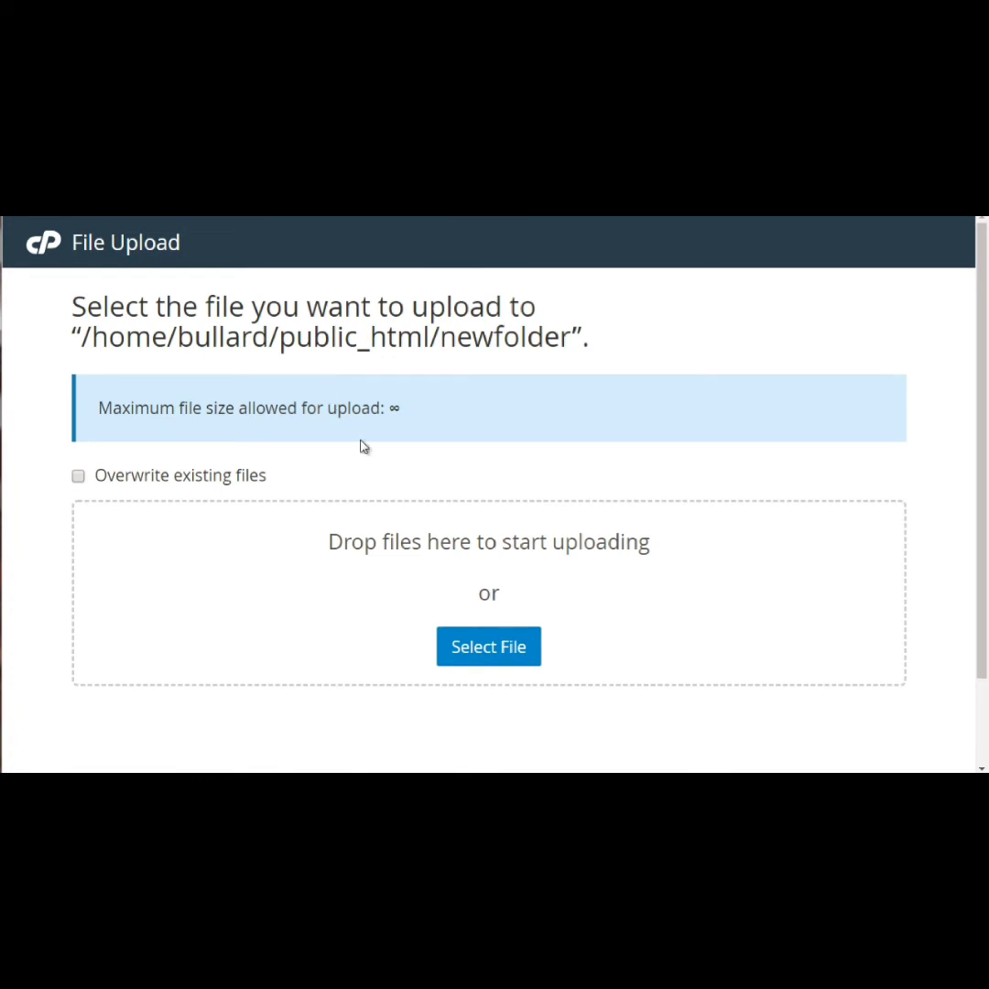
click(488, 661)
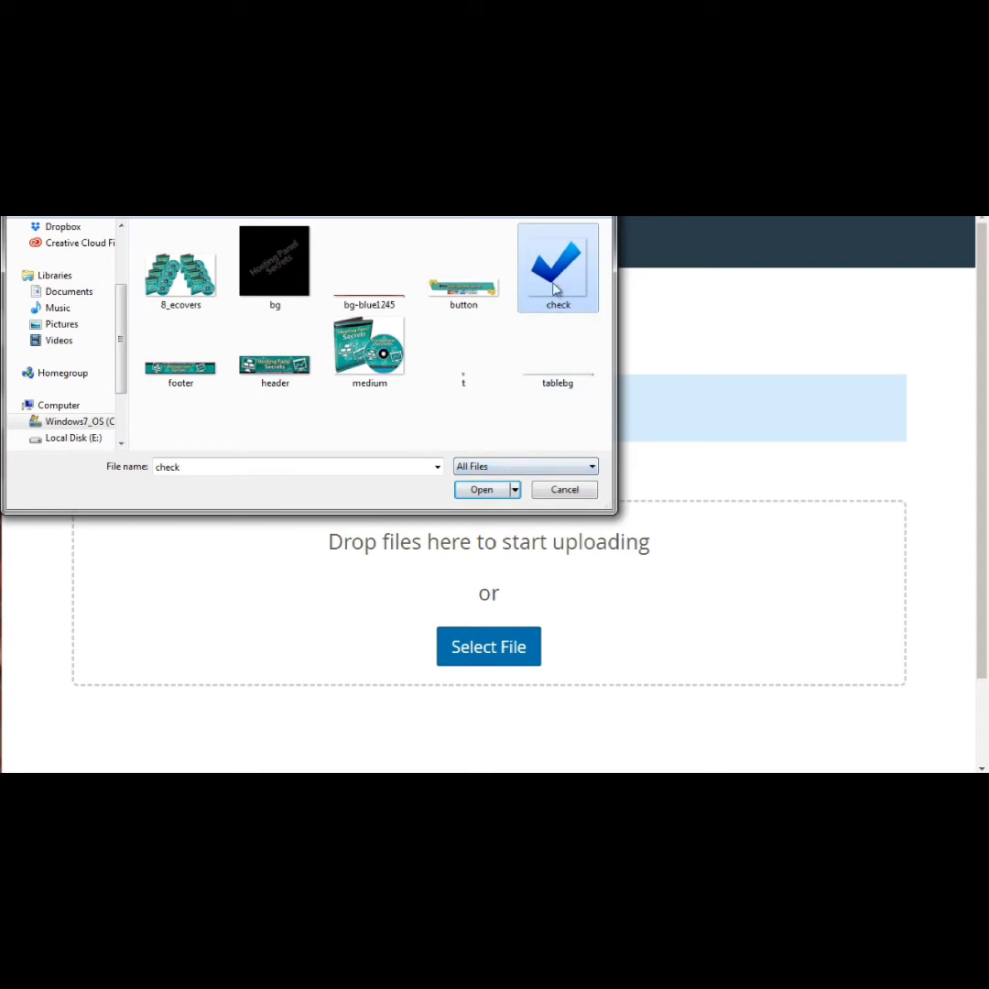
click(482, 490)
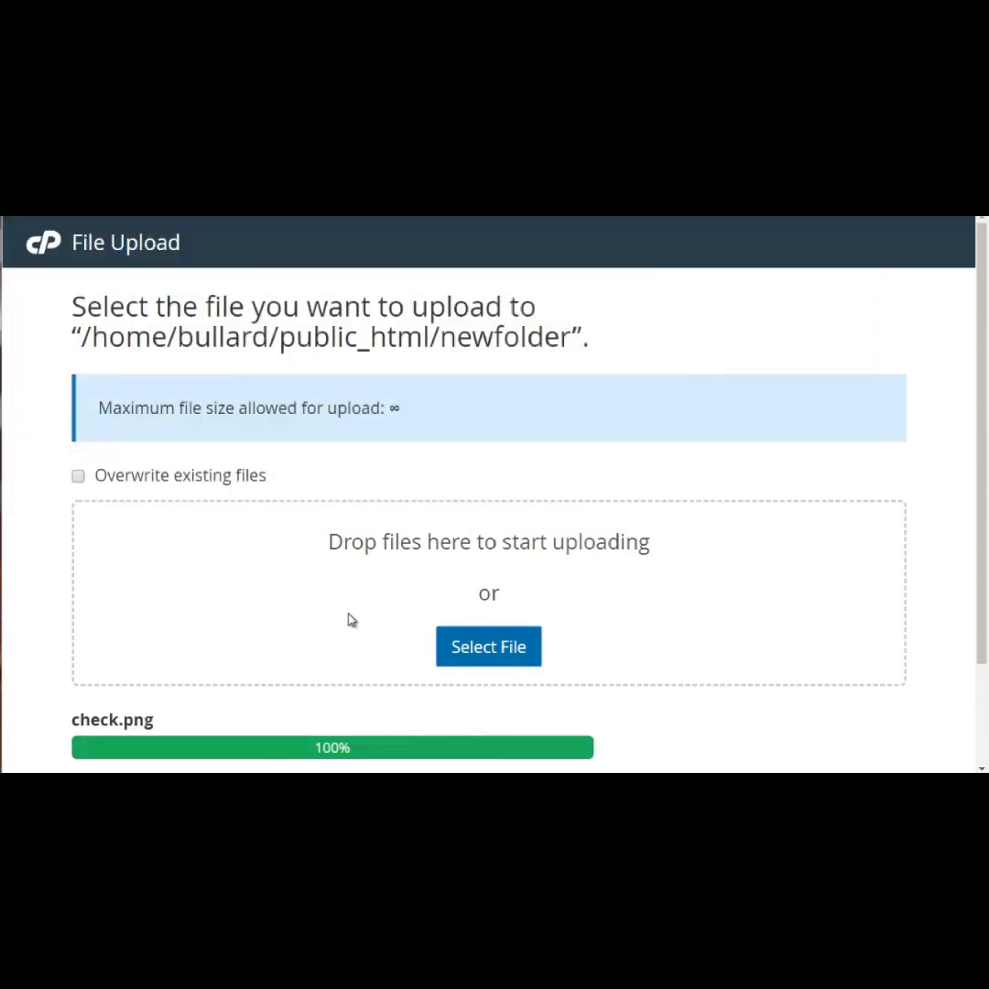
scroll(568, 659, down, 2)
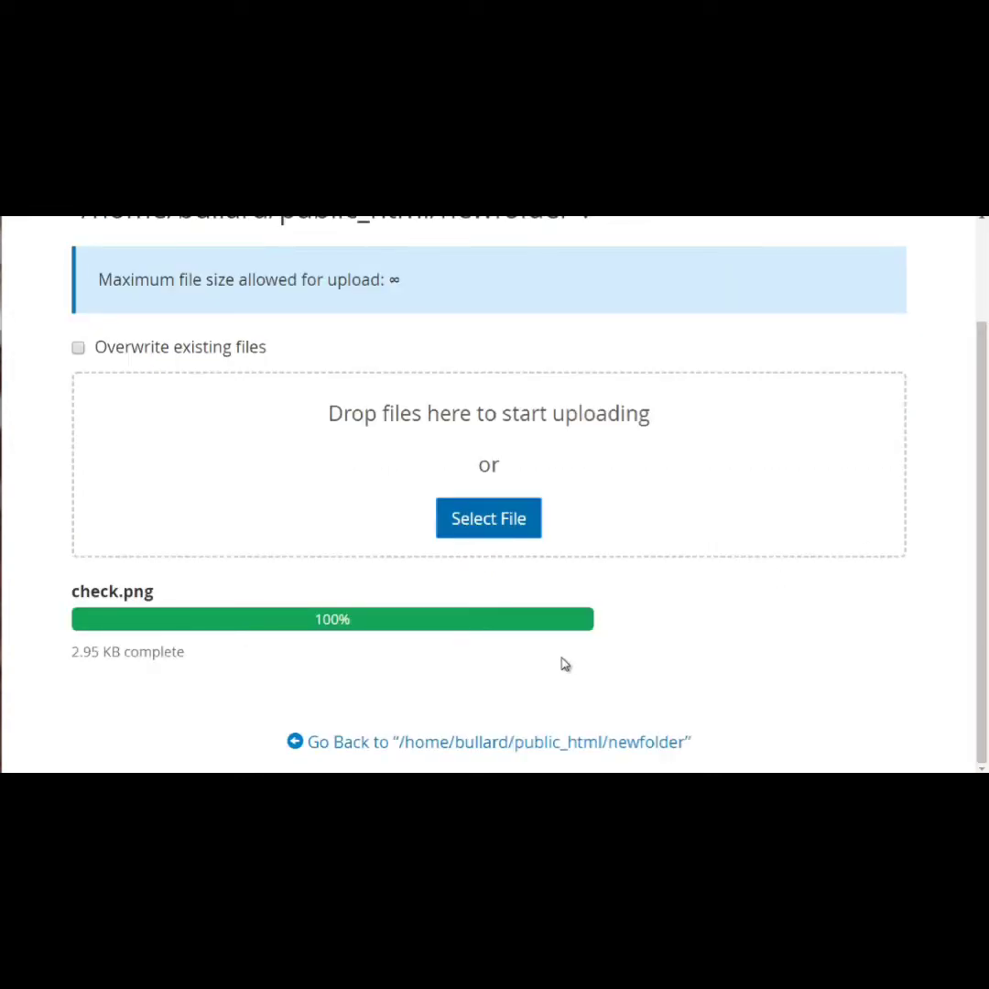
click(398, 743)
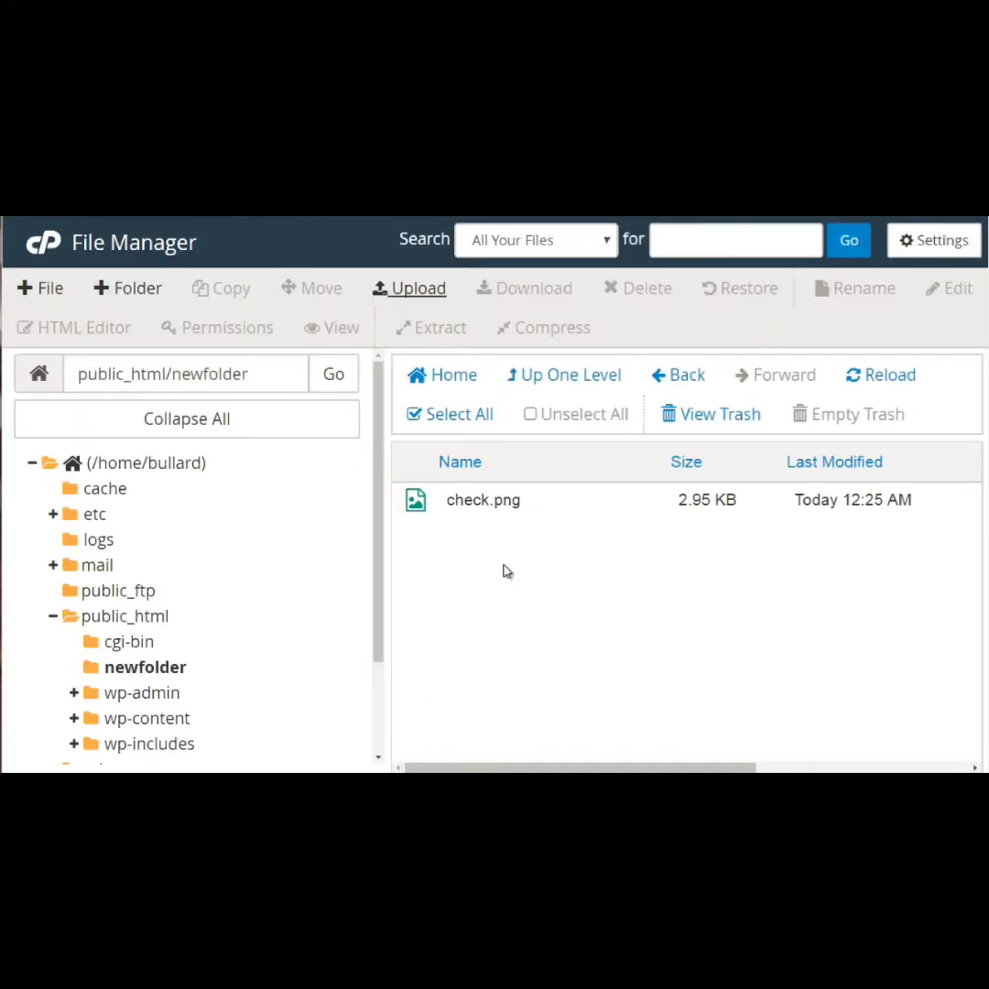
Download check.png and compress it as a Zip Archive named check.png.zip in newfolder.
click(499, 507)
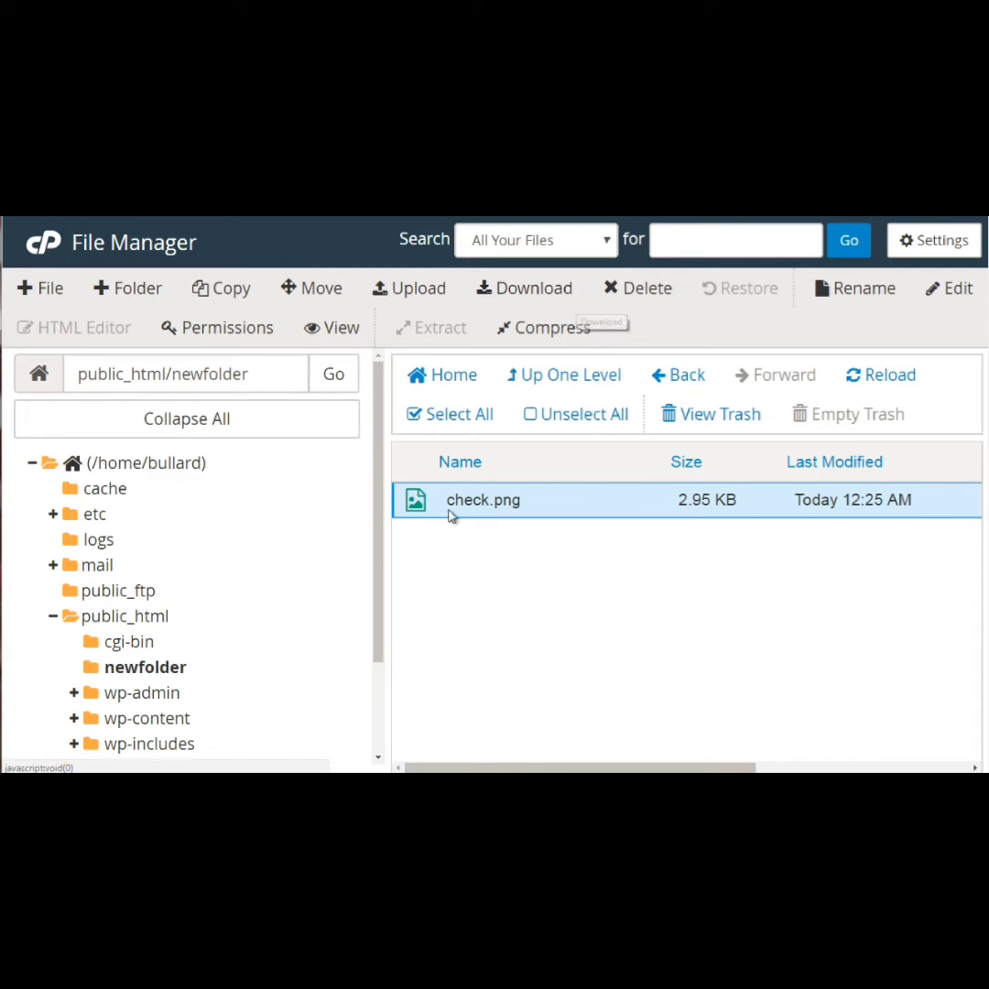
click(527, 290)
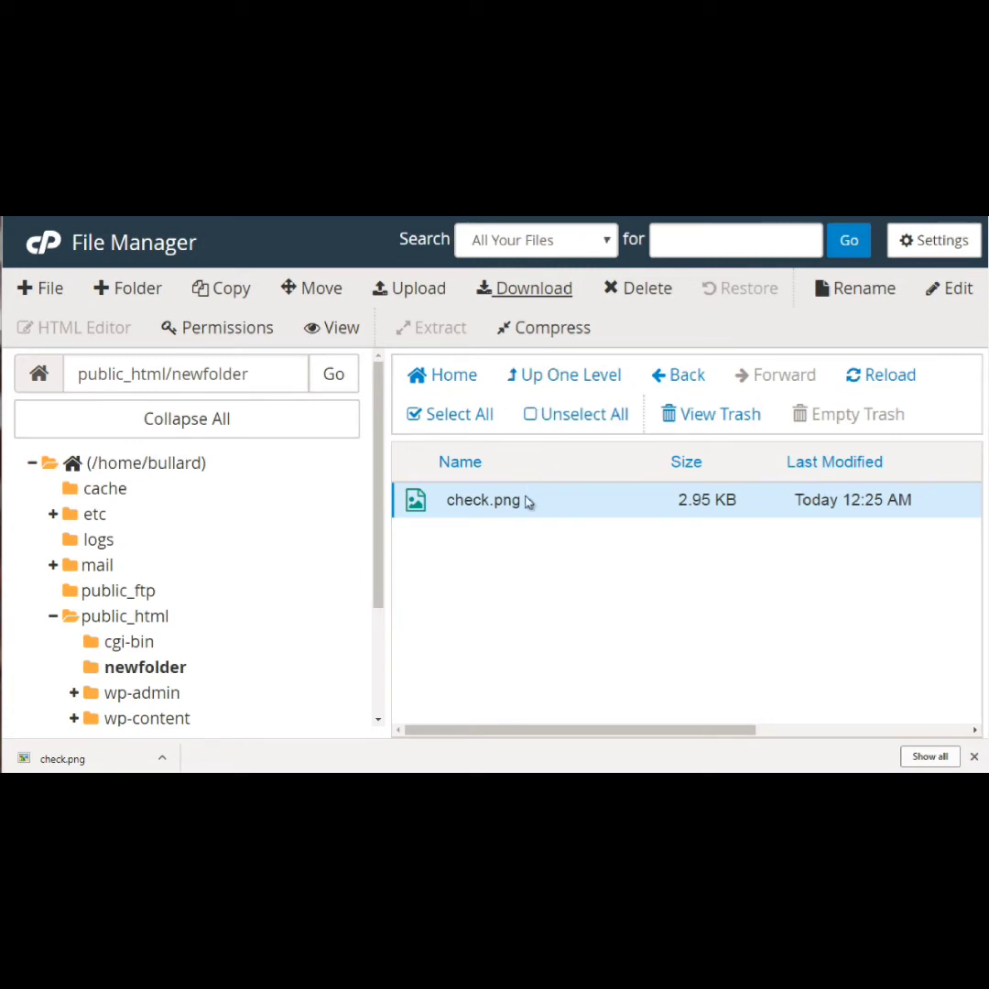
click(548, 331)
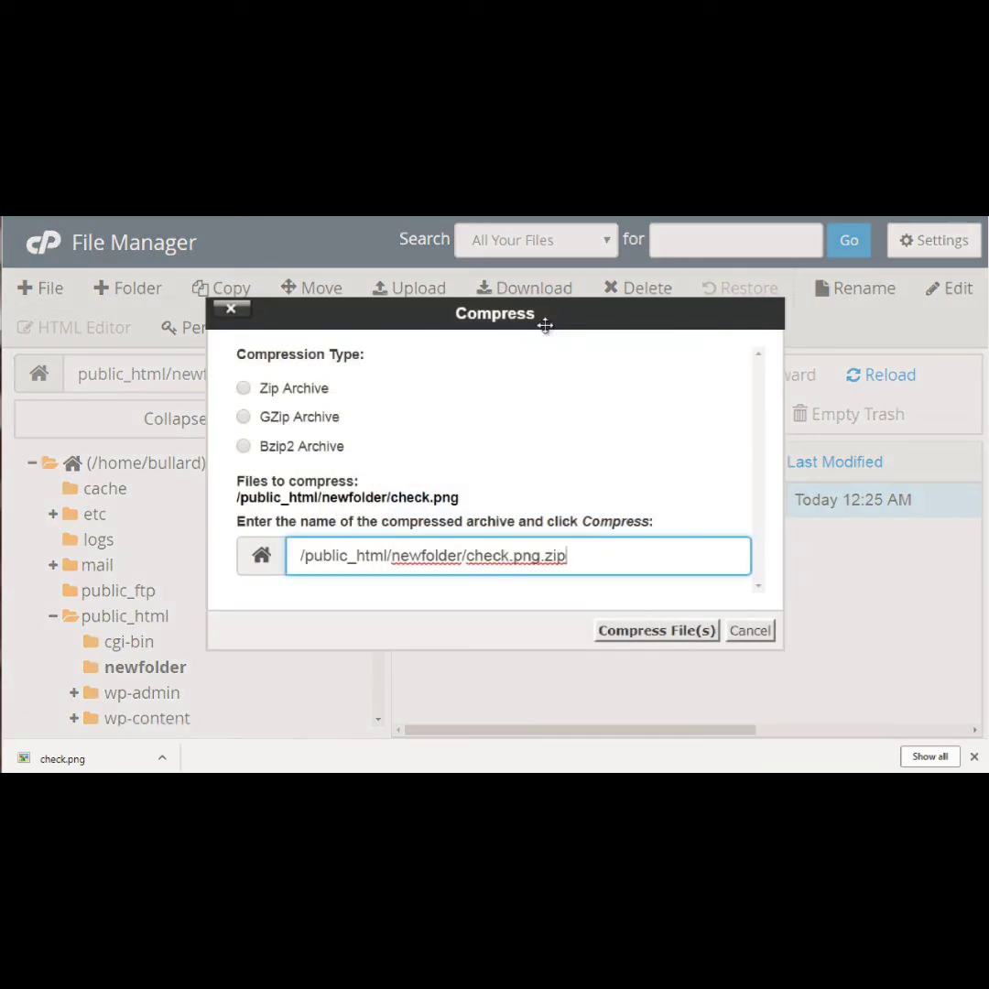
click(290, 389)
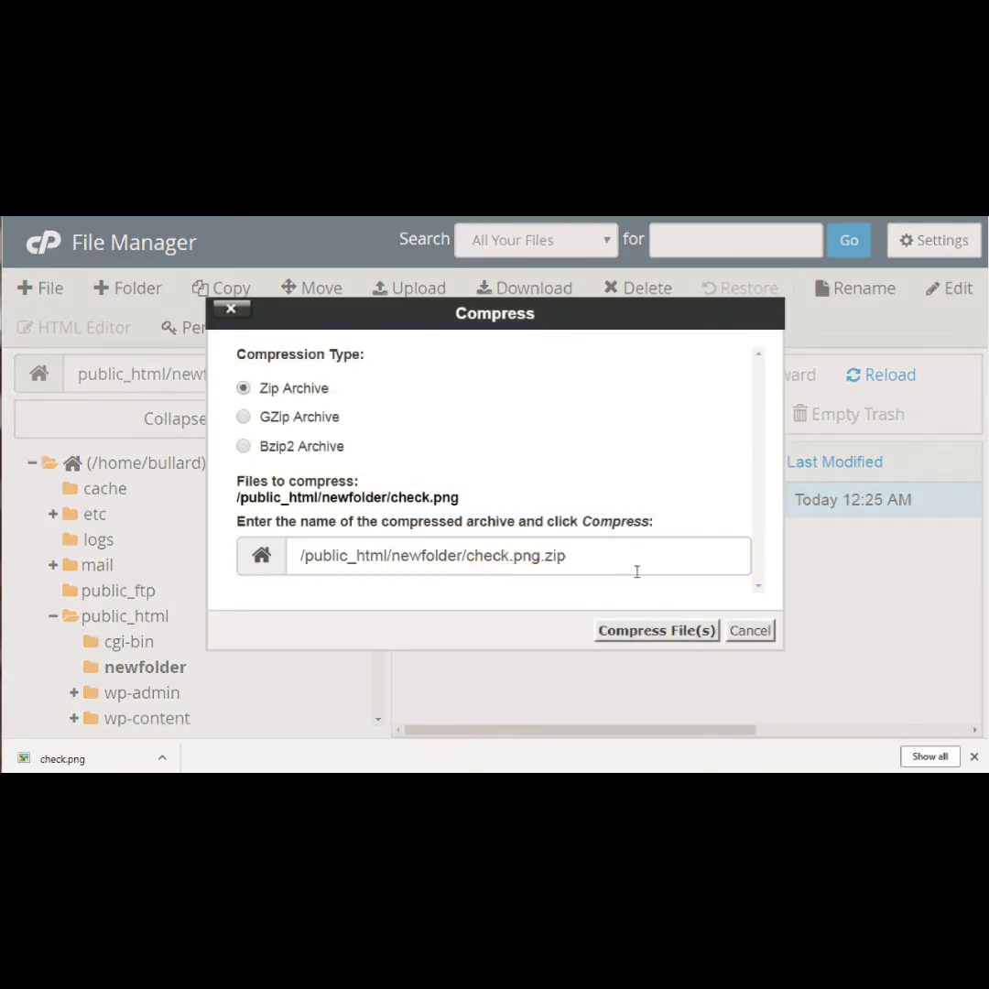
click(652, 628)
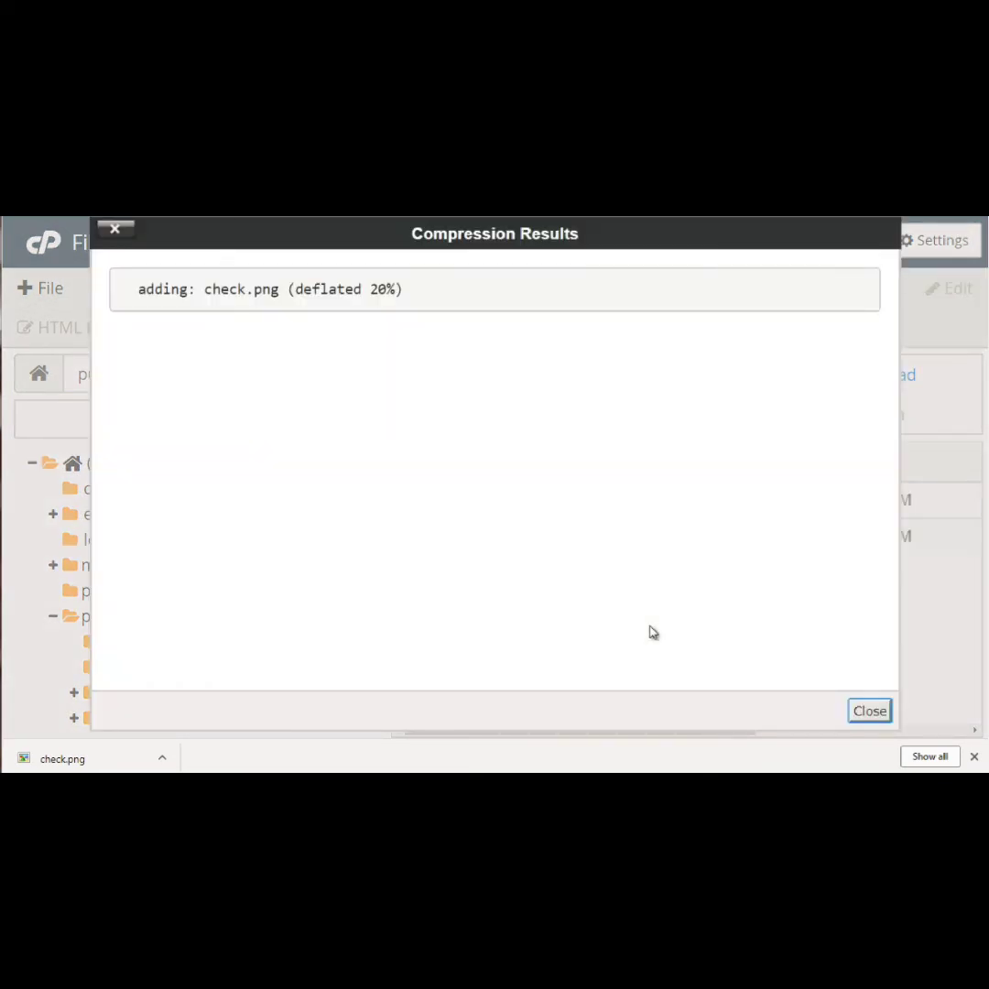
click(870, 711)
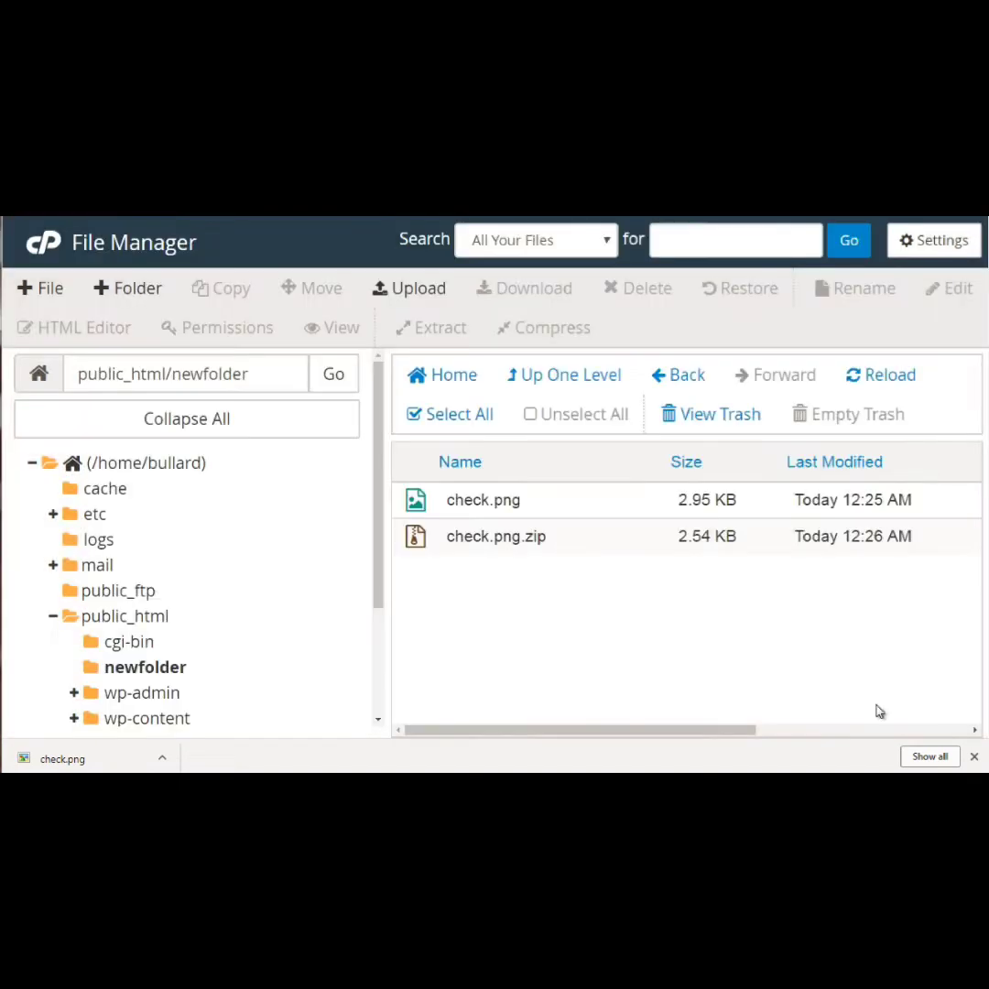
Download check.png.zip and delete it from newfolder.
click(549, 540)
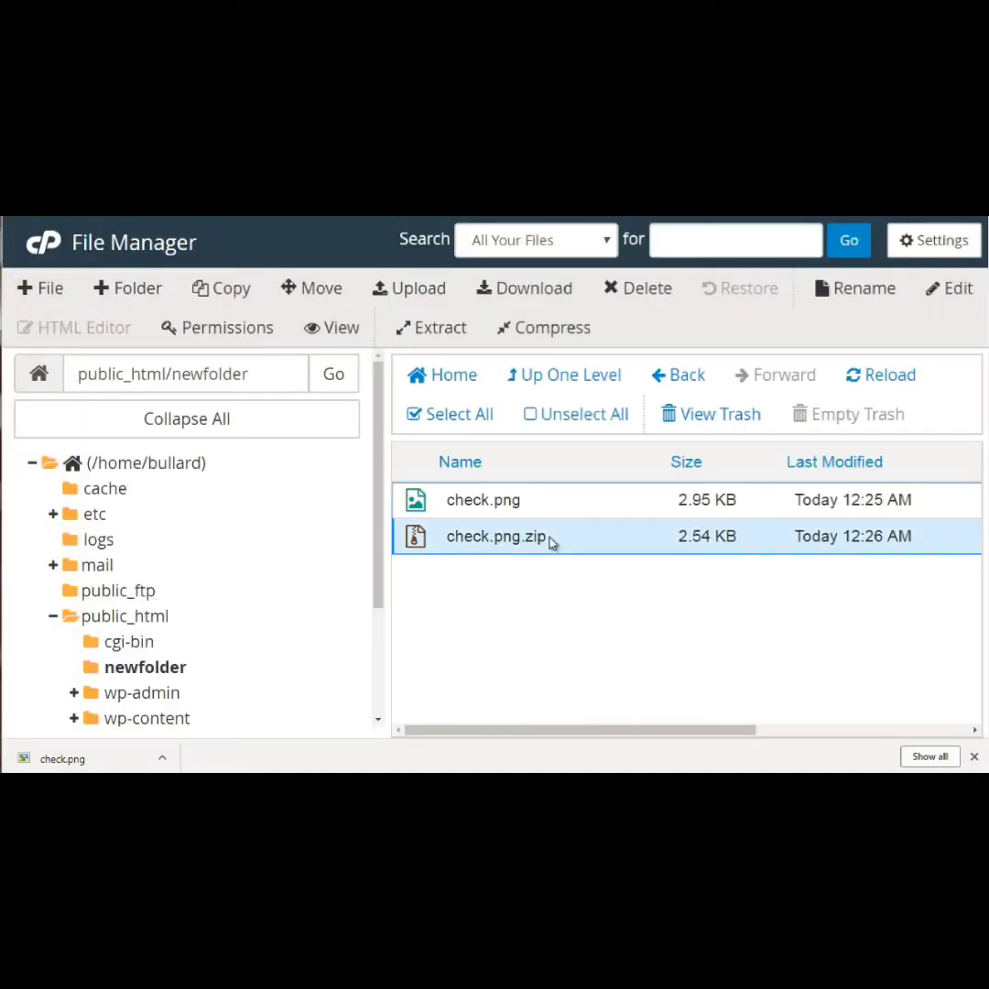
click(511, 289)
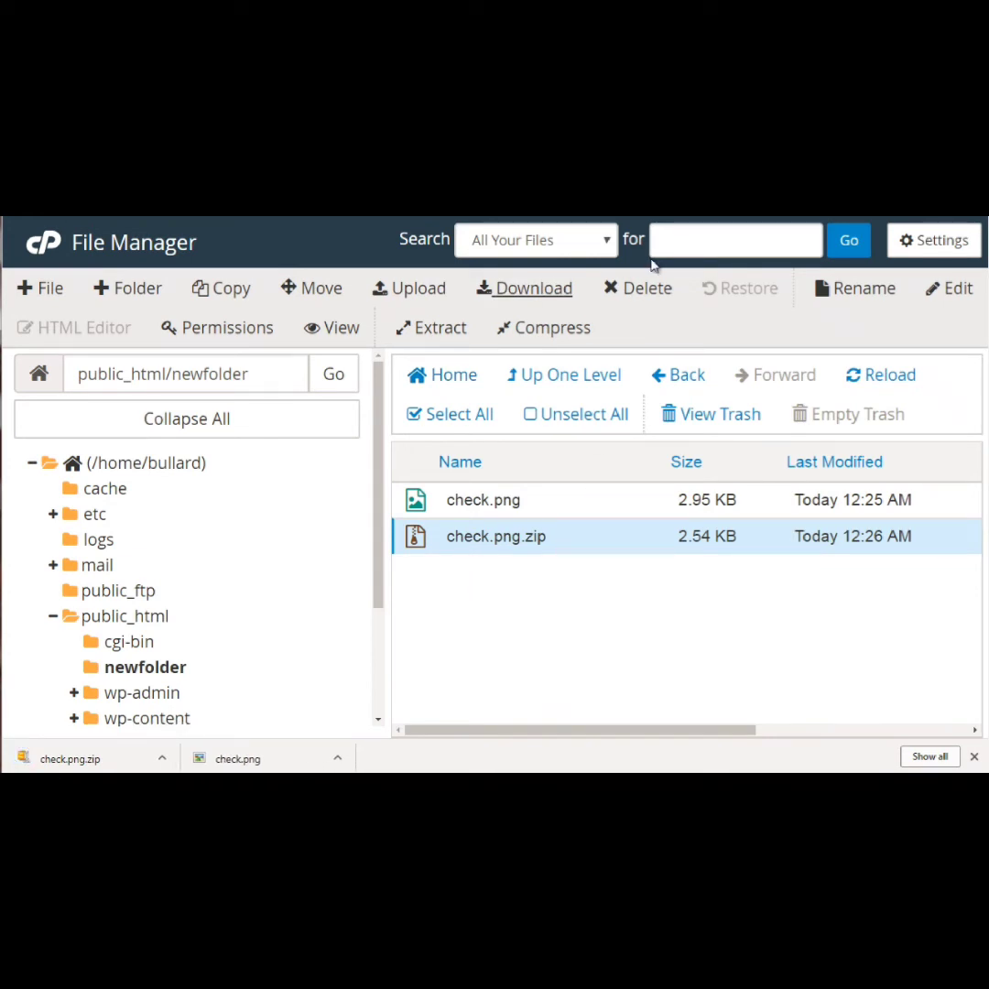
click(648, 289)
click(536, 490)
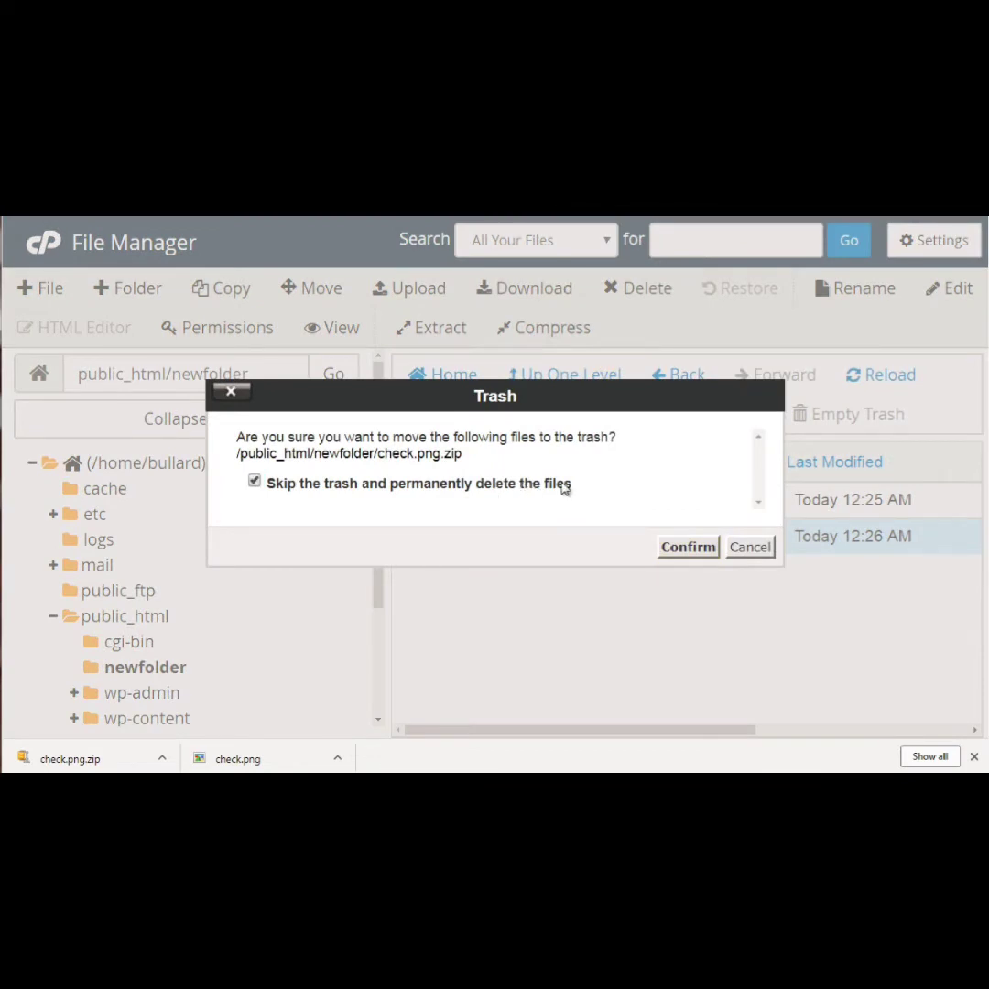
click(566, 486)
click(689, 549)
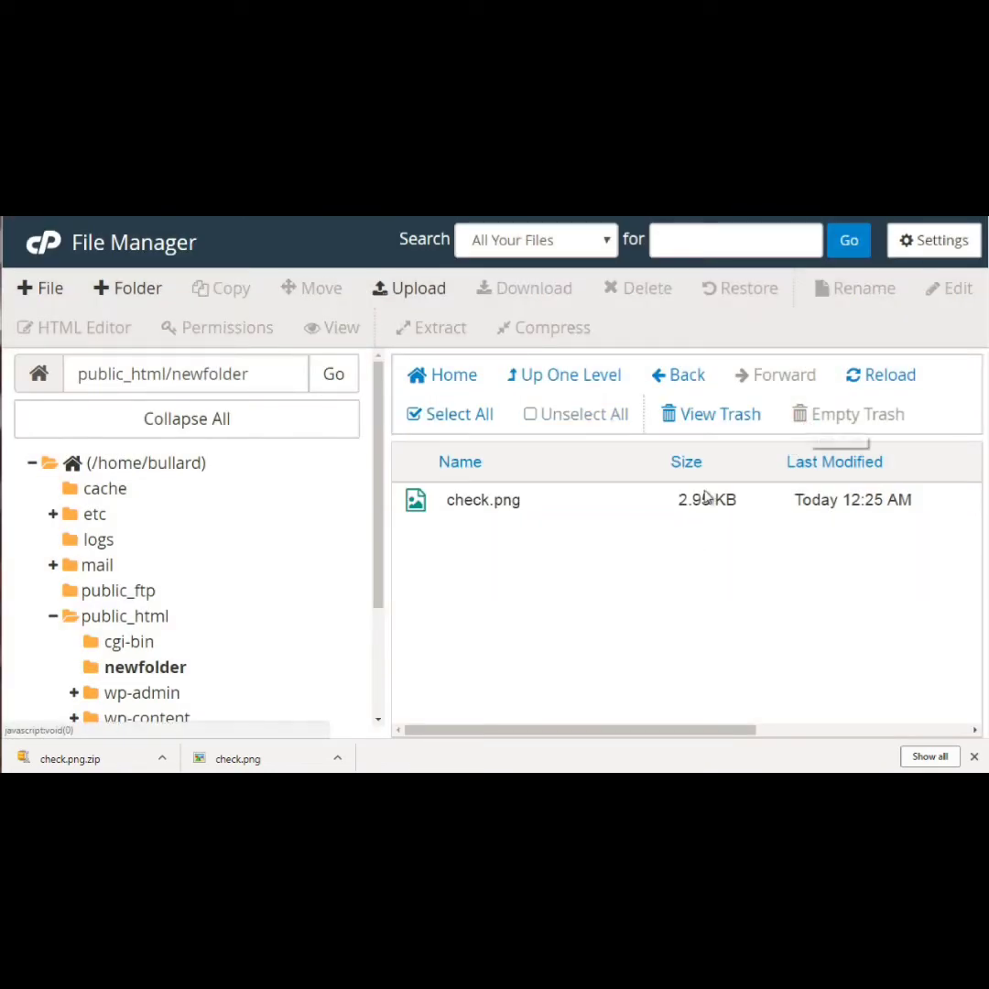
drag(380, 538, 380, 596)
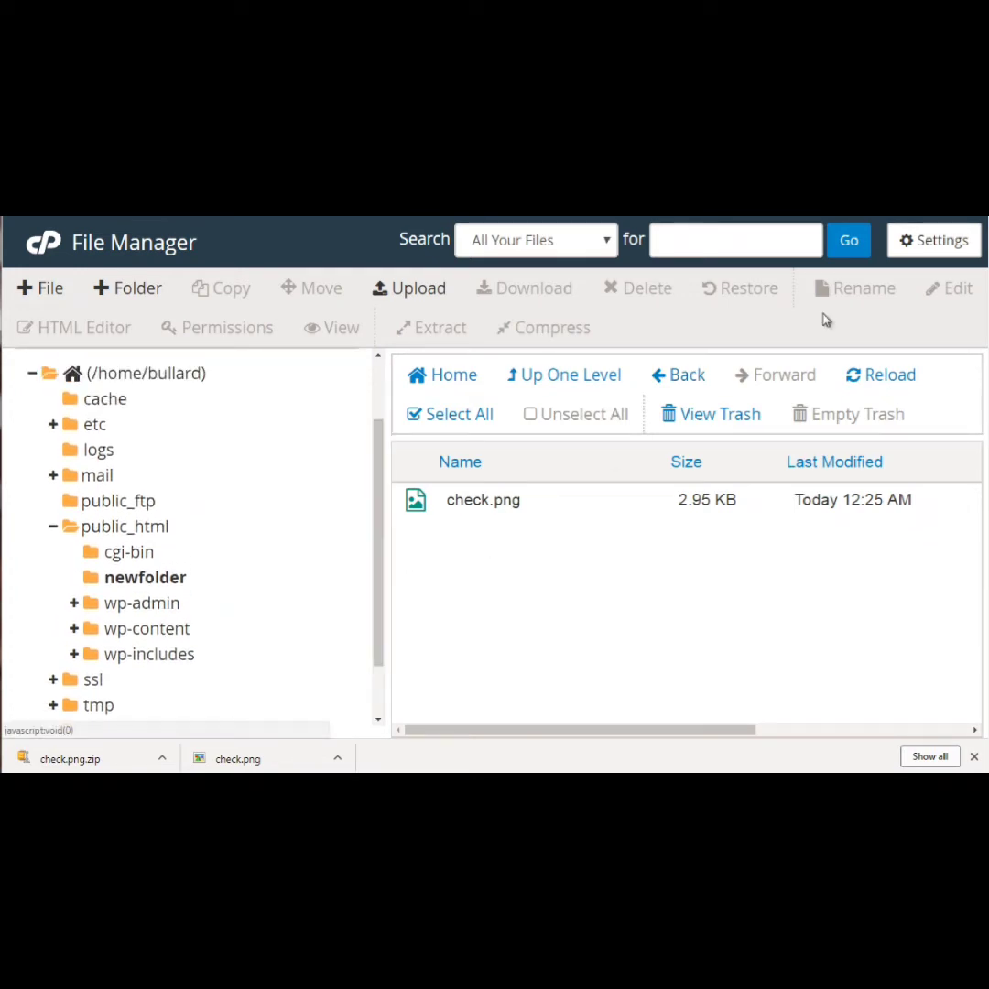
click(580, 506)
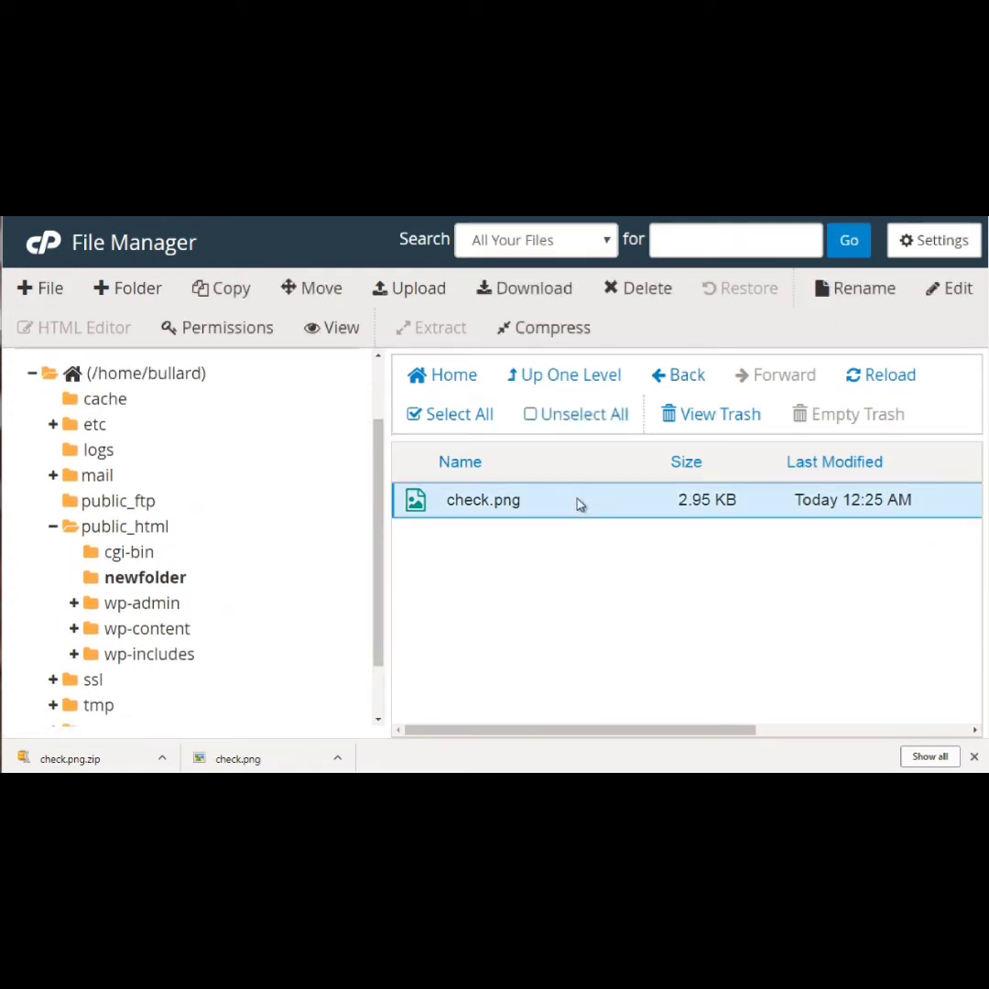
click(874, 287)
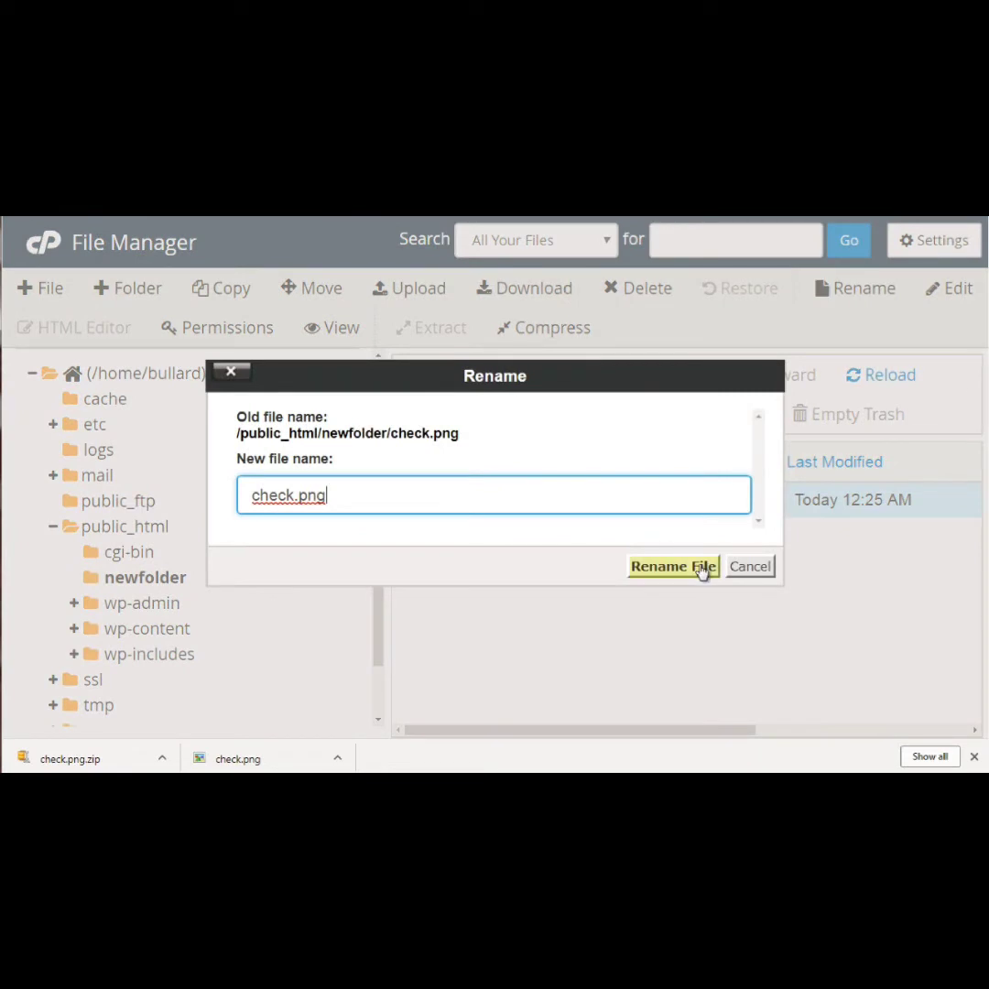
click(747, 568)
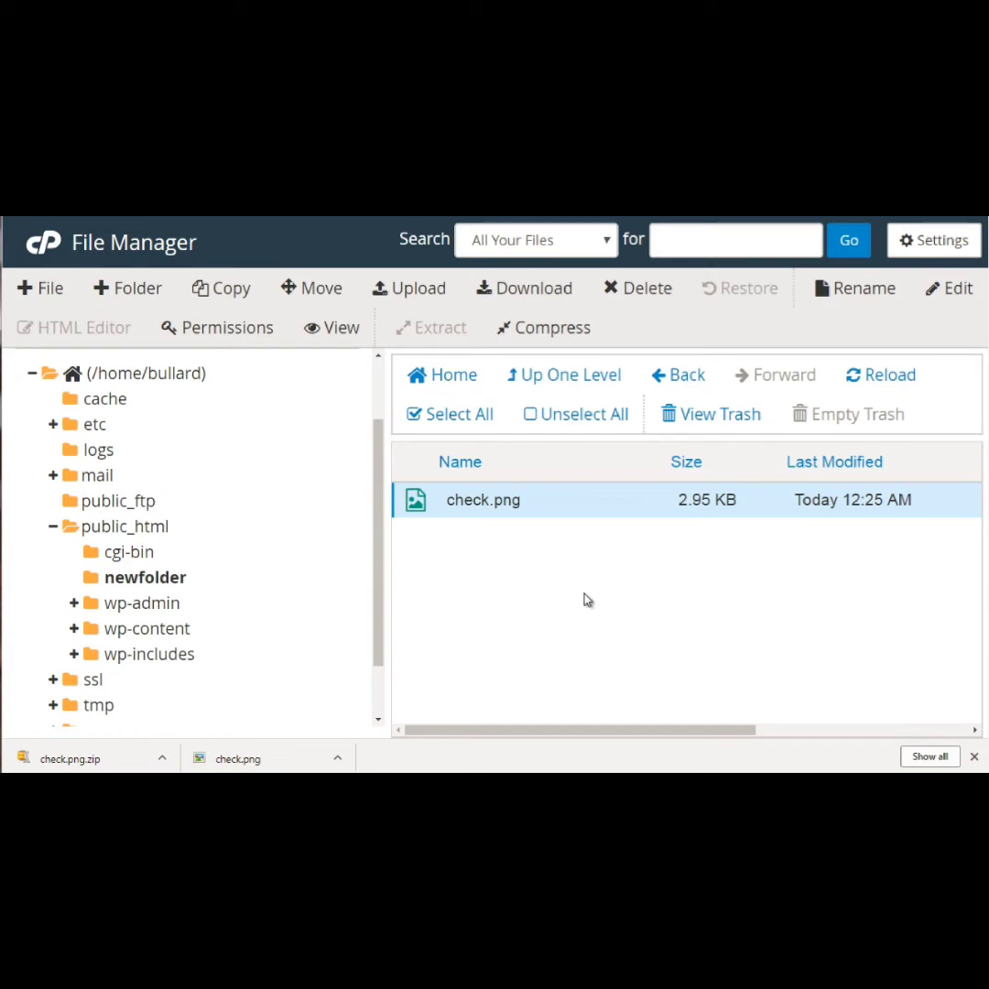
click(953, 292)
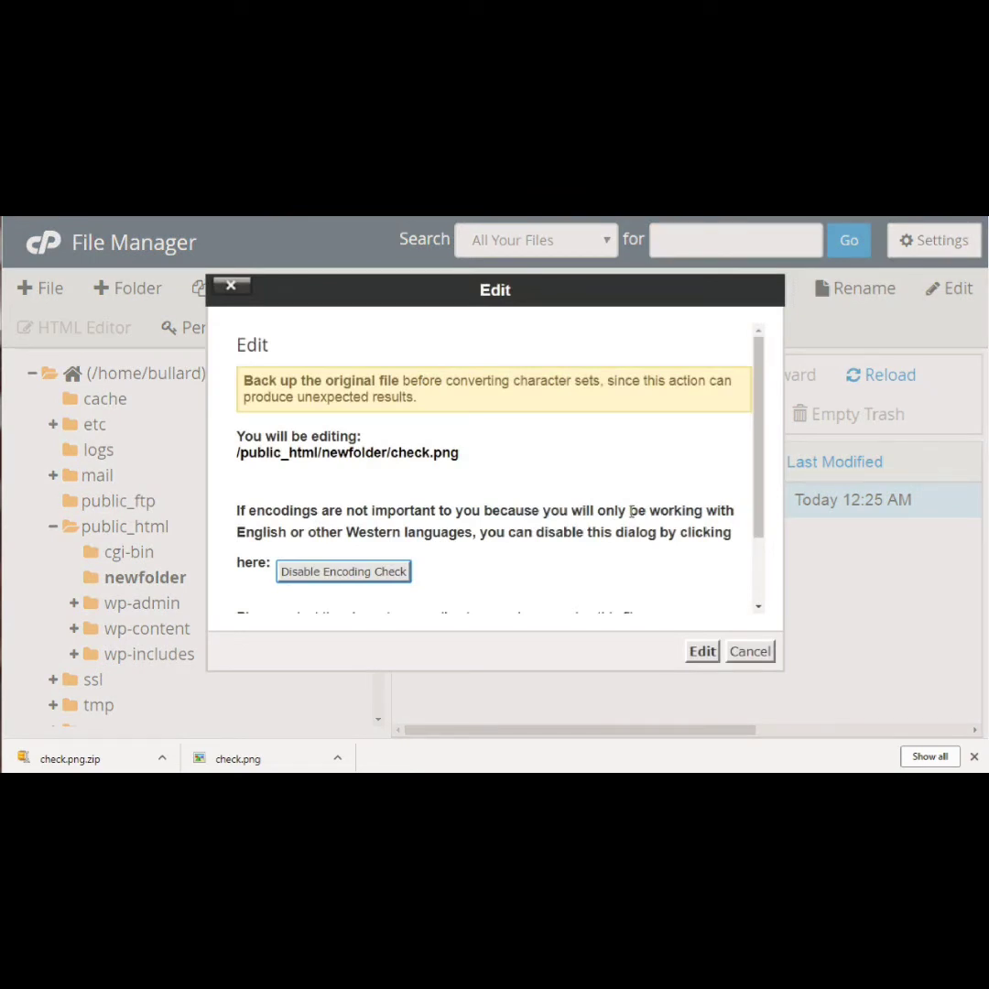
click(749, 652)
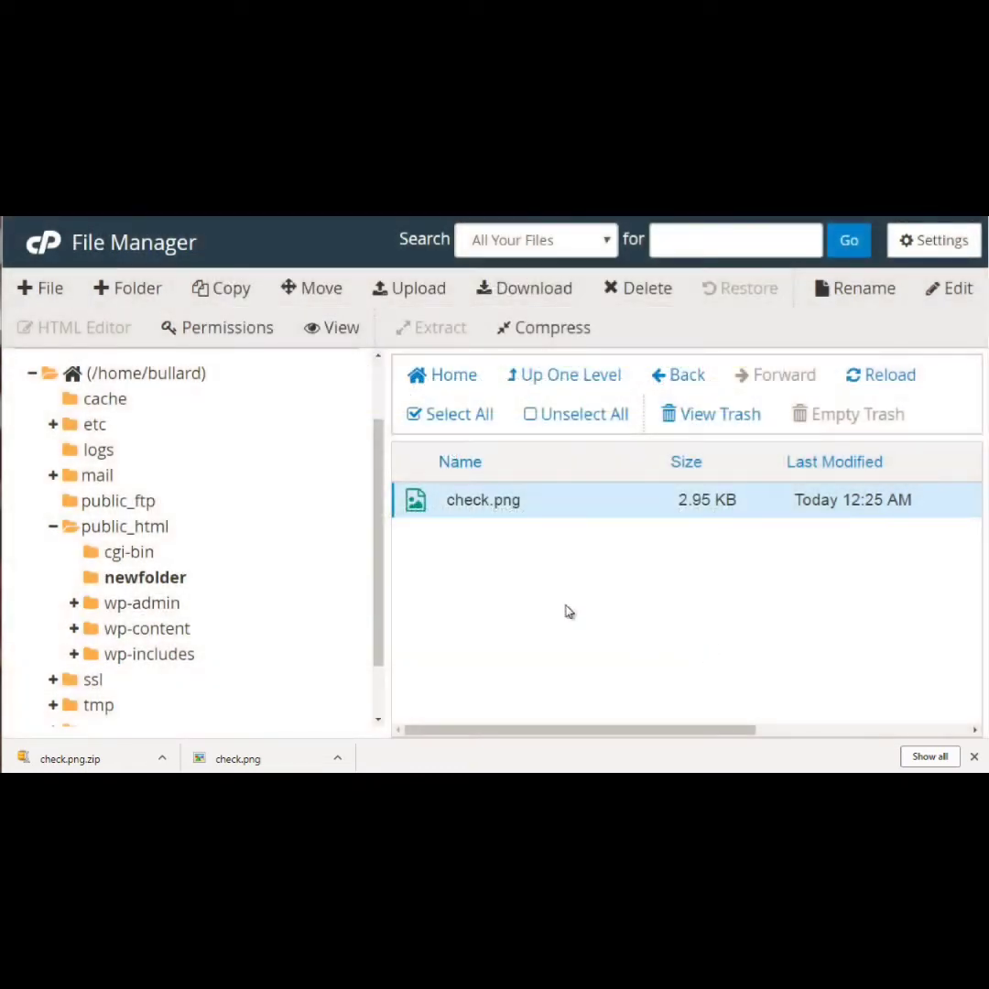
Create a new file named file.txt in /public_html/newfolder.
click(46, 288)
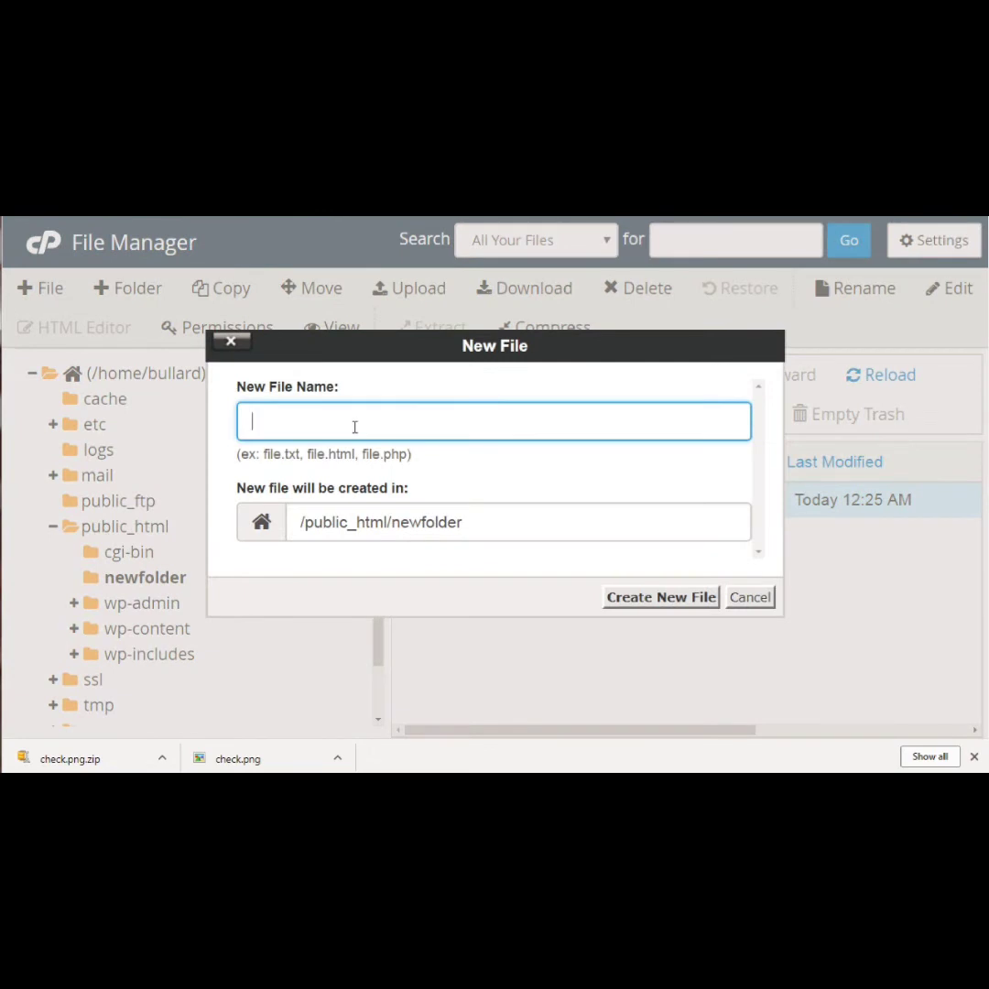
text(file.txt)
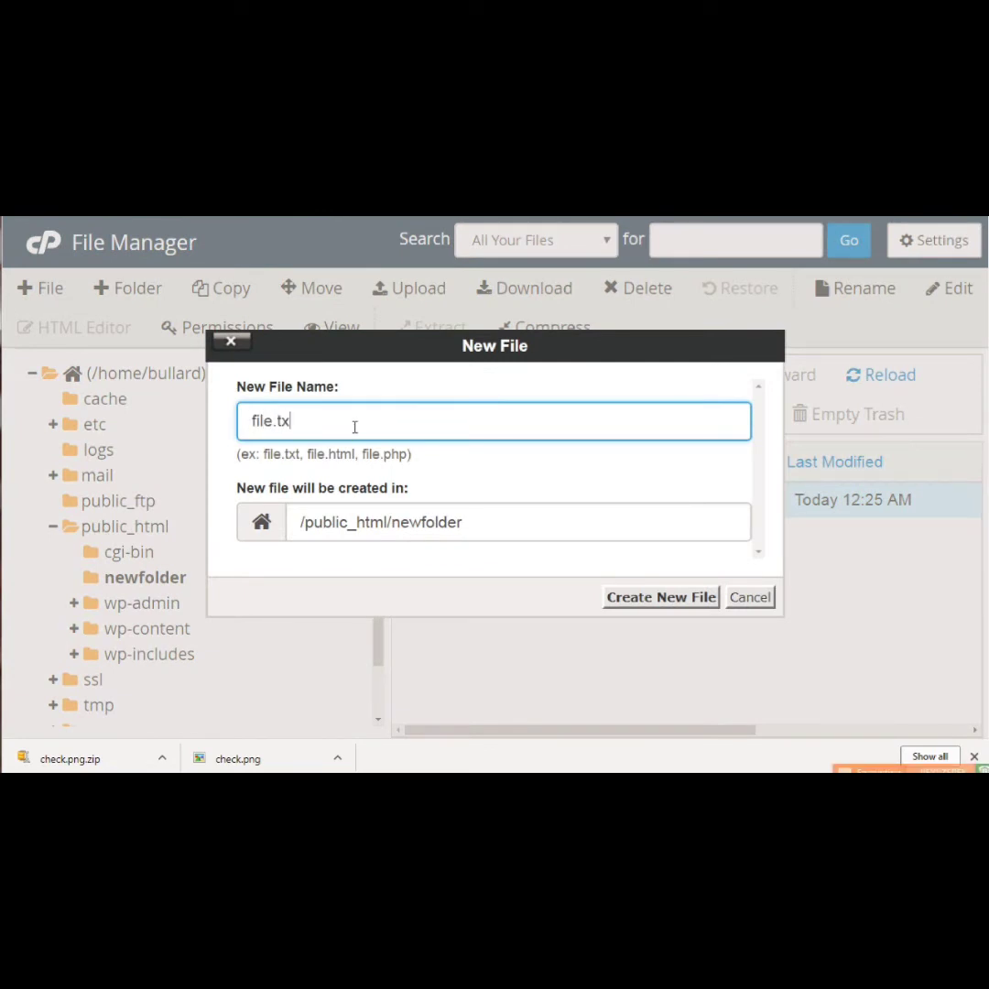
click(671, 597)
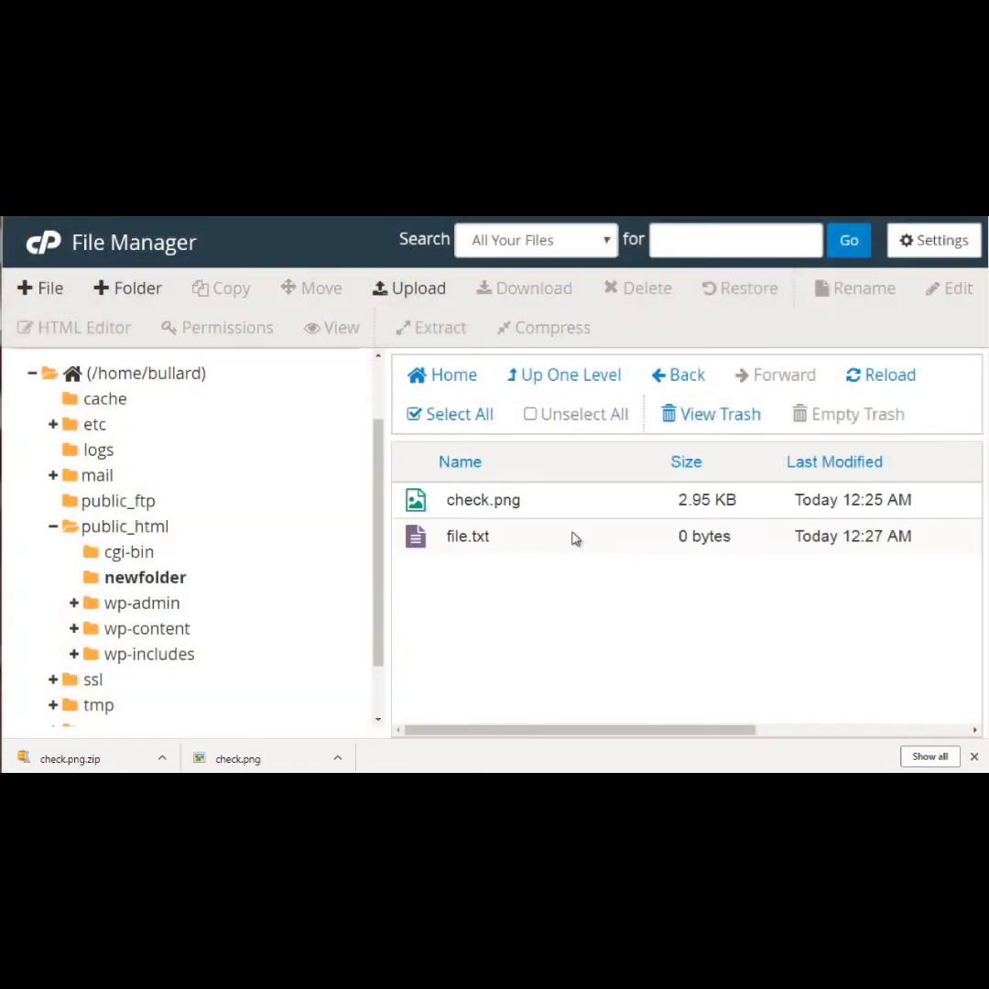
Open file.txt in the text editor to view it and close the editor without making changes.
click(574, 538)
click(962, 293)
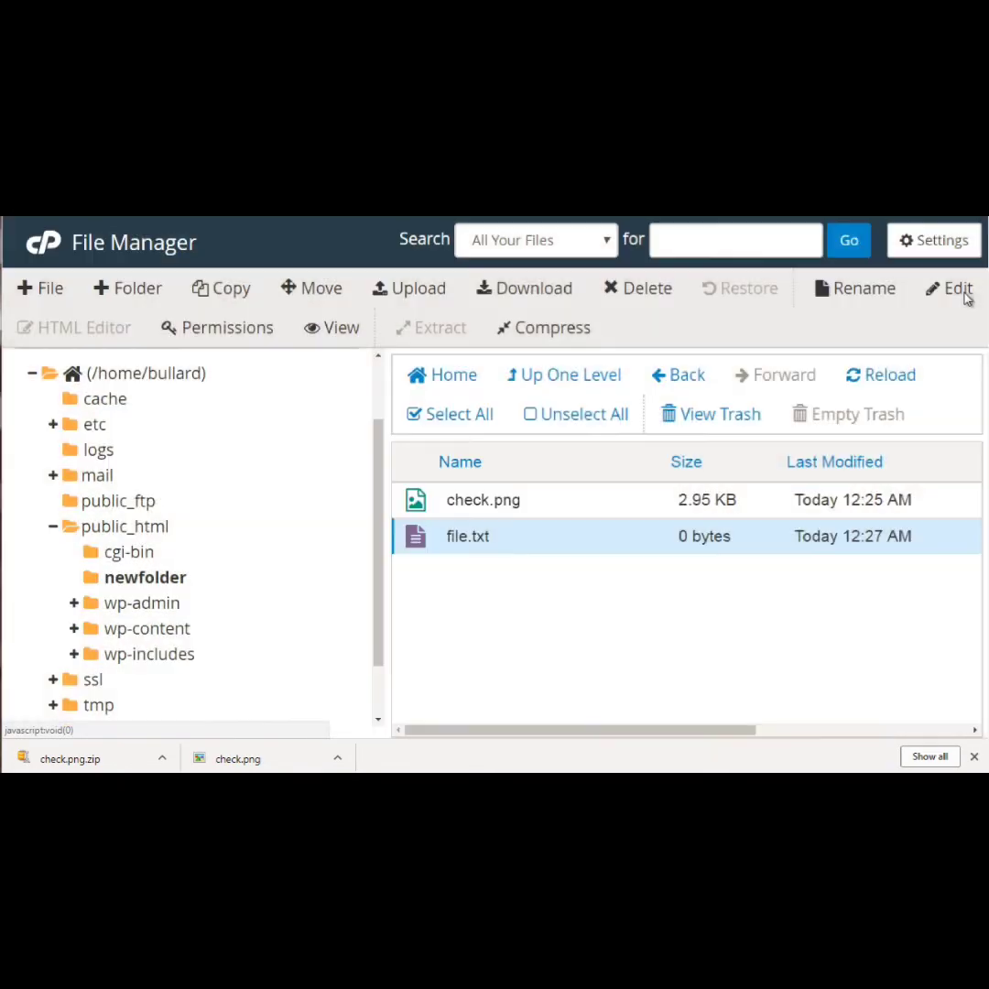
click(702, 653)
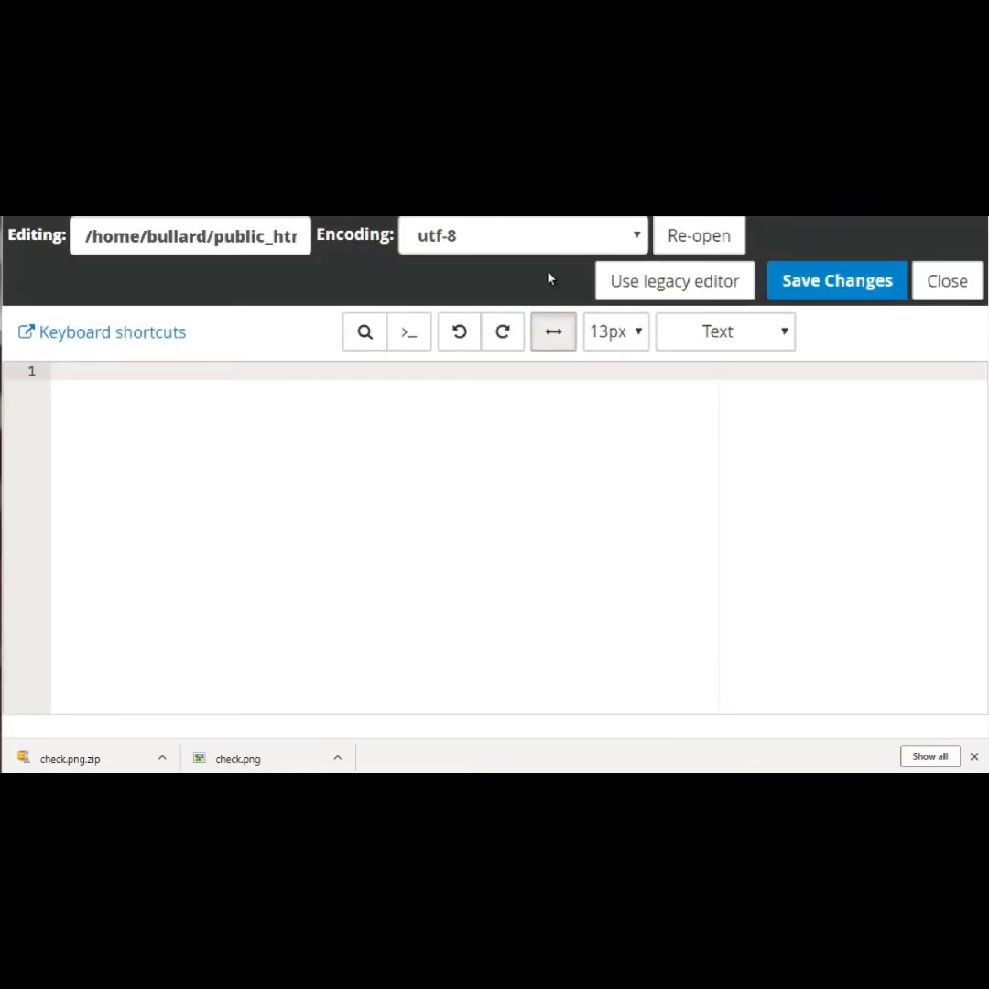
key(ctrl+w)
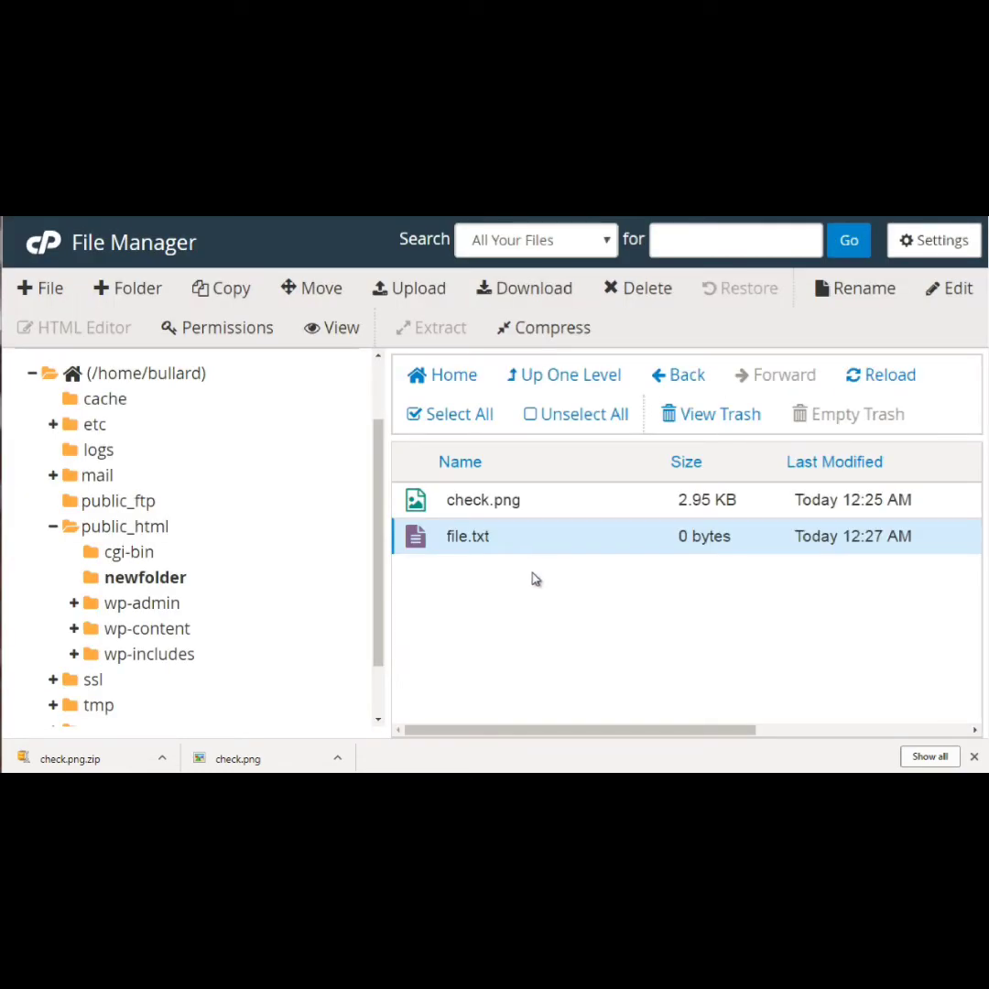
Create a new file named file.html in /public_html/newfolder.
click(53, 291)
text(file.)
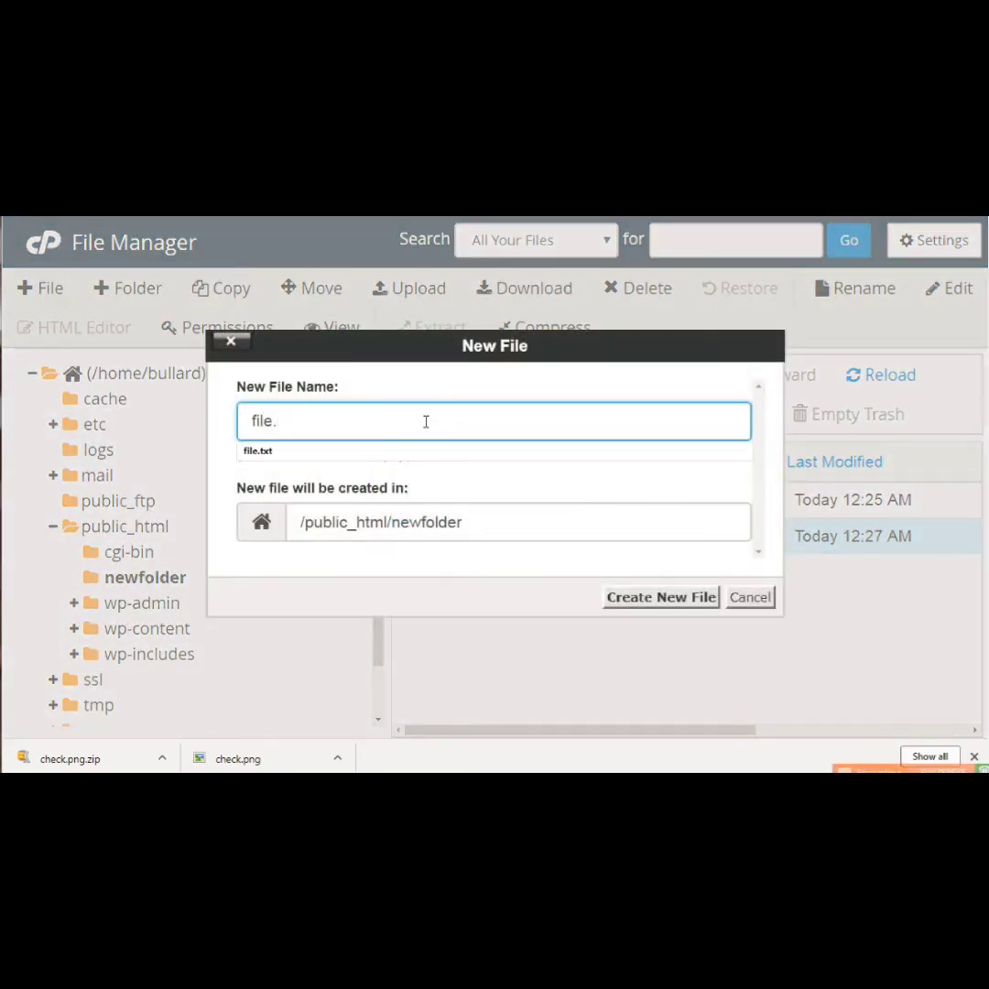
text(thtml)
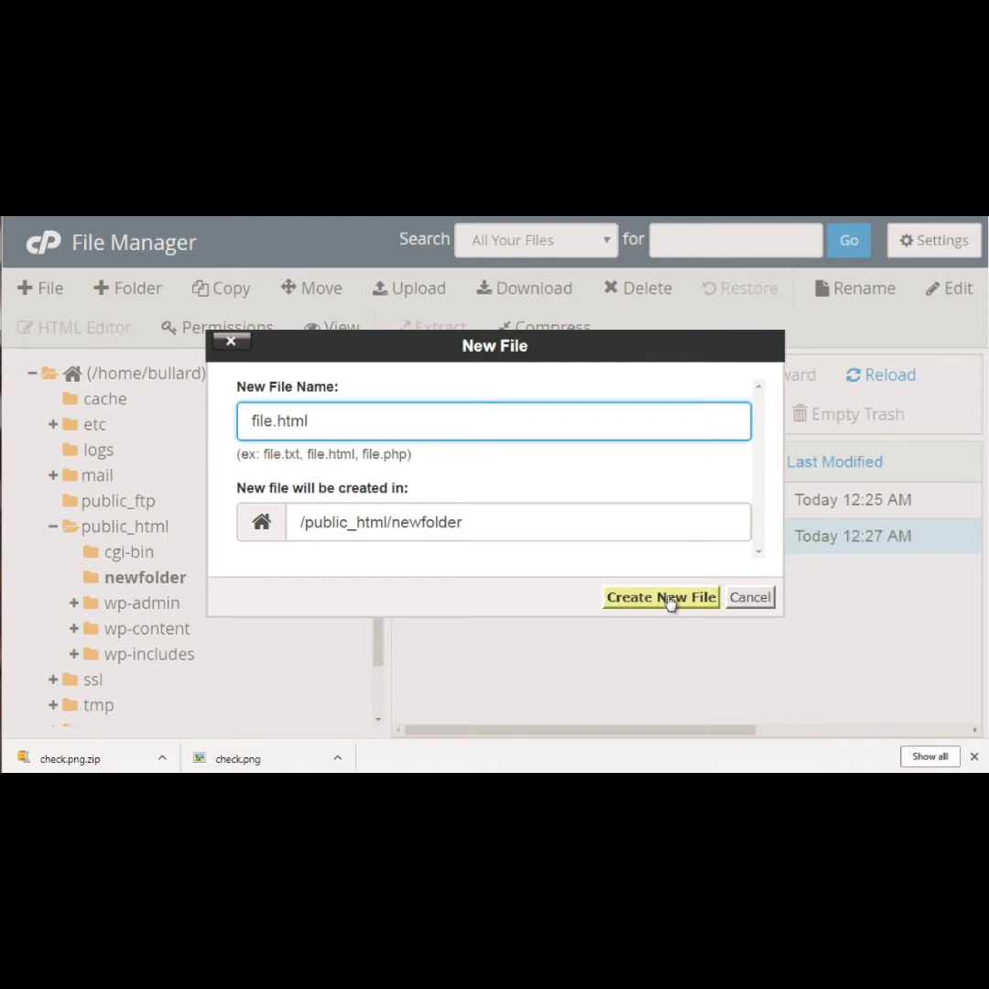
click(670, 598)
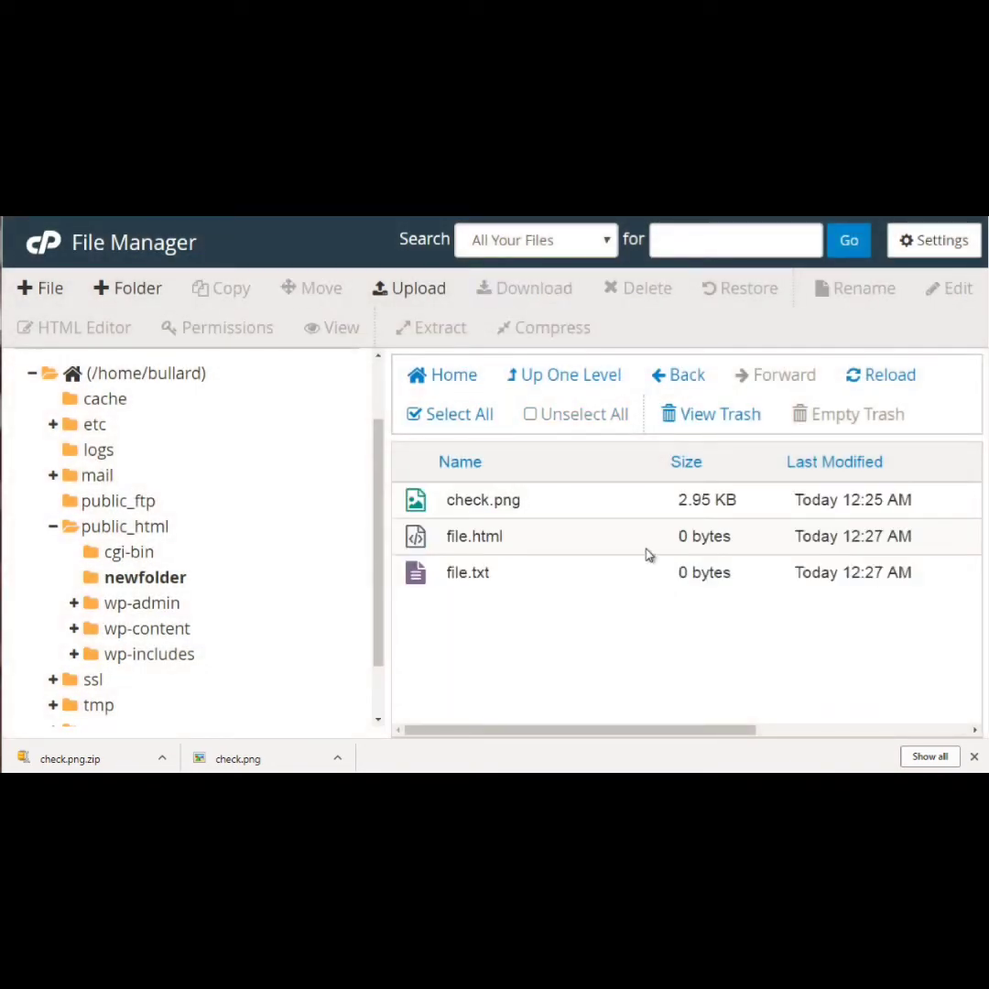
View file.html in the HTML Editor without editing it, and check its permissions, leaving the dialog without applying changes.
click(646, 554)
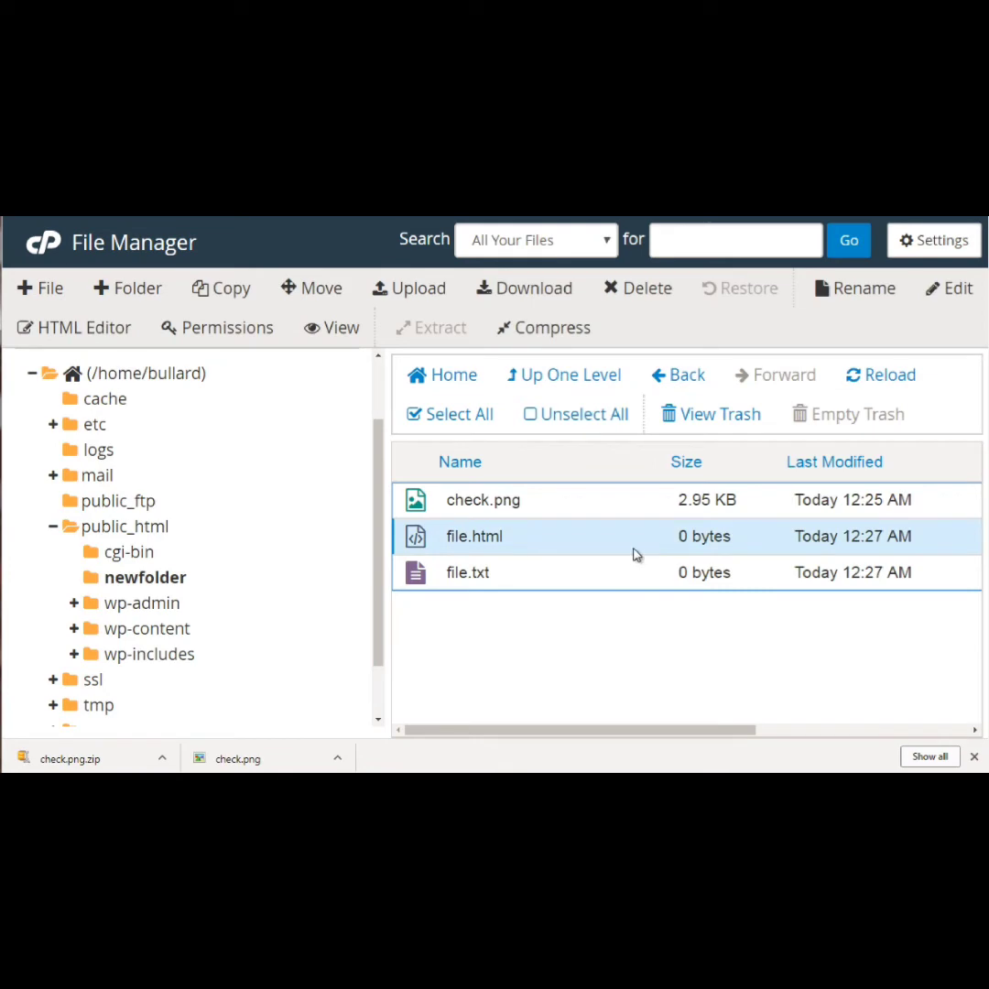
click(119, 328)
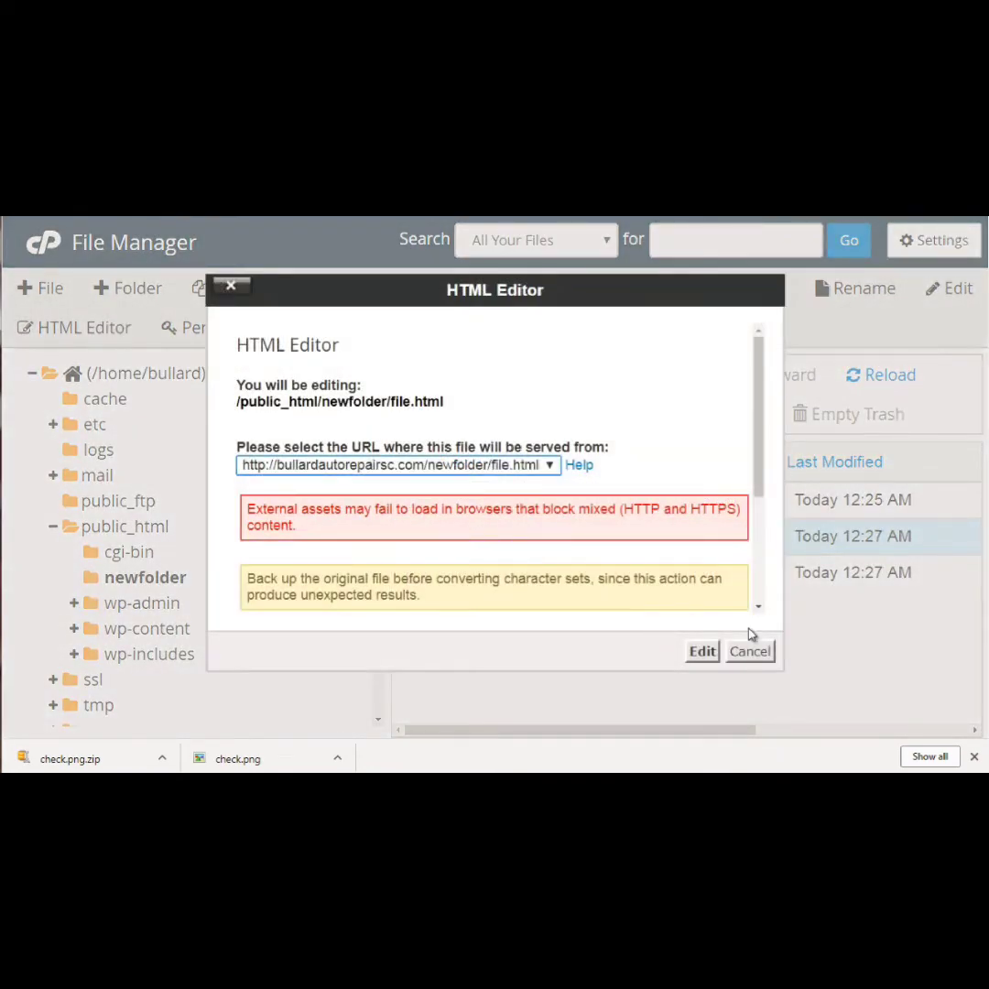
click(705, 652)
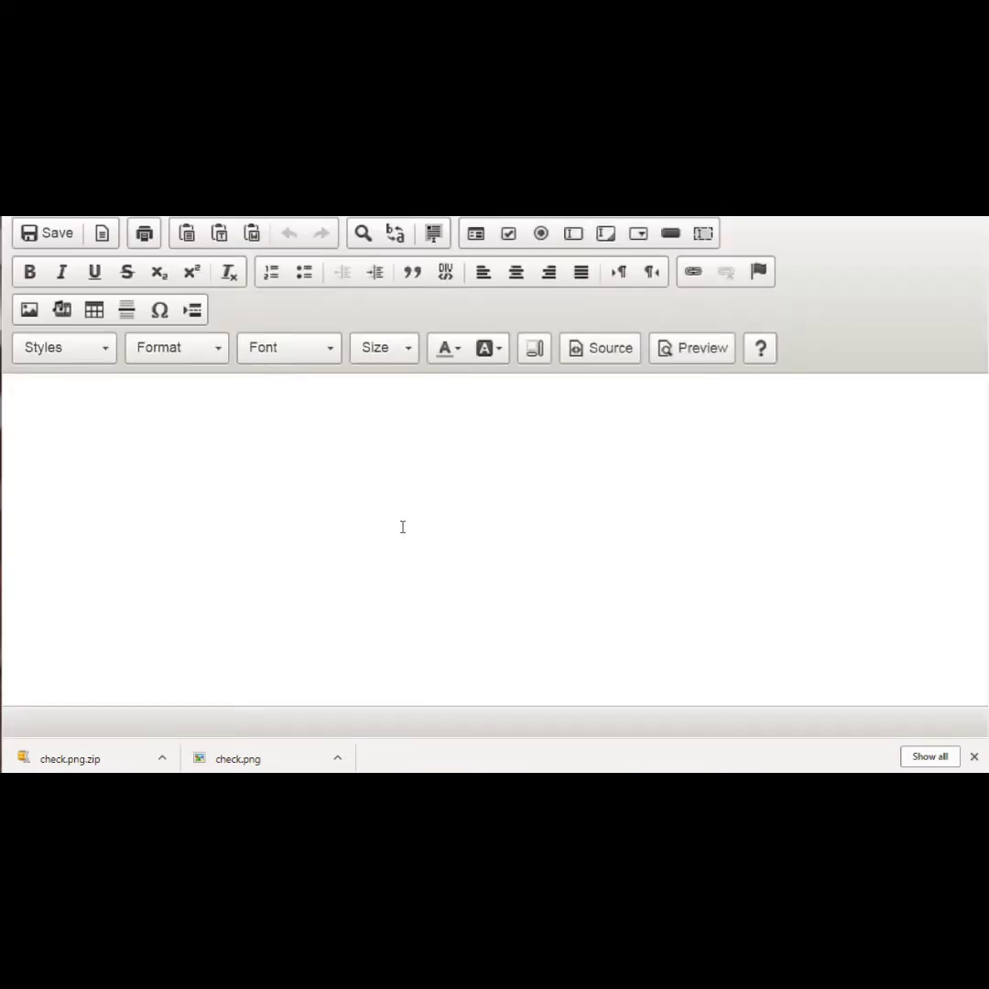
click(366, 484)
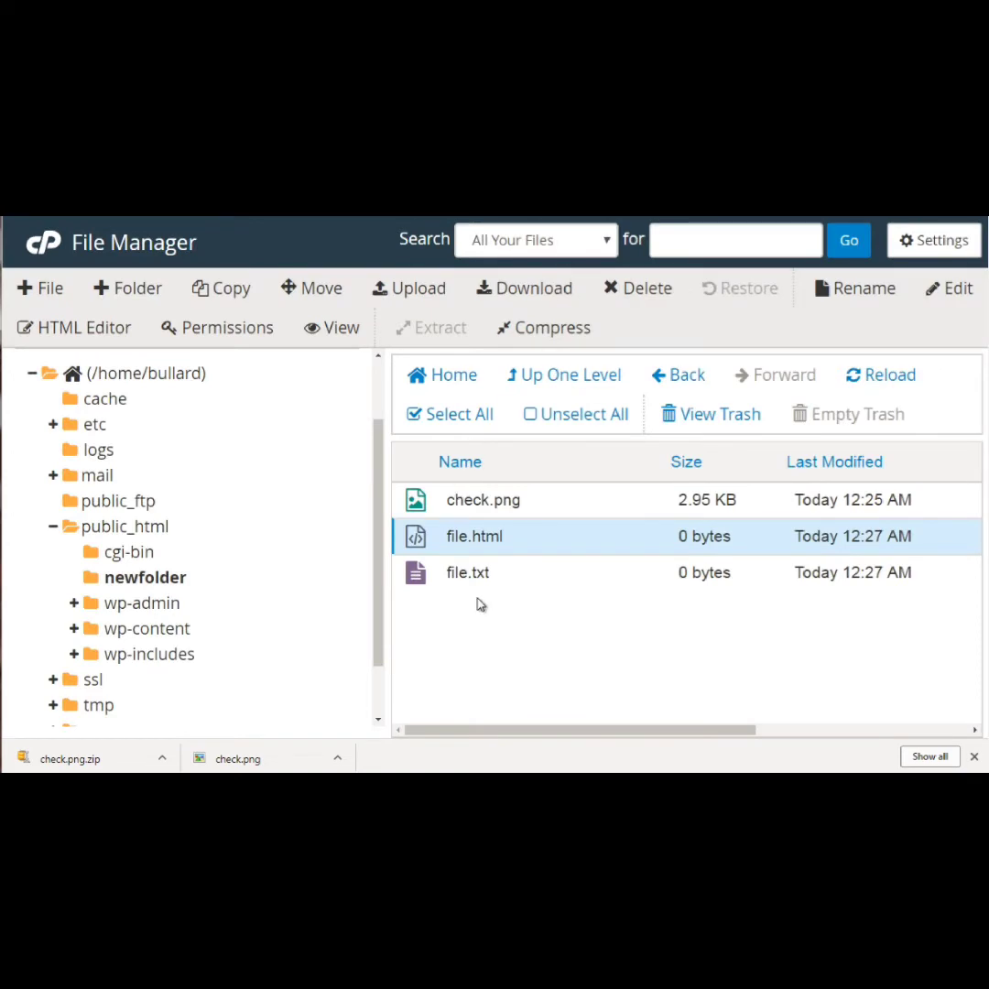
click(263, 335)
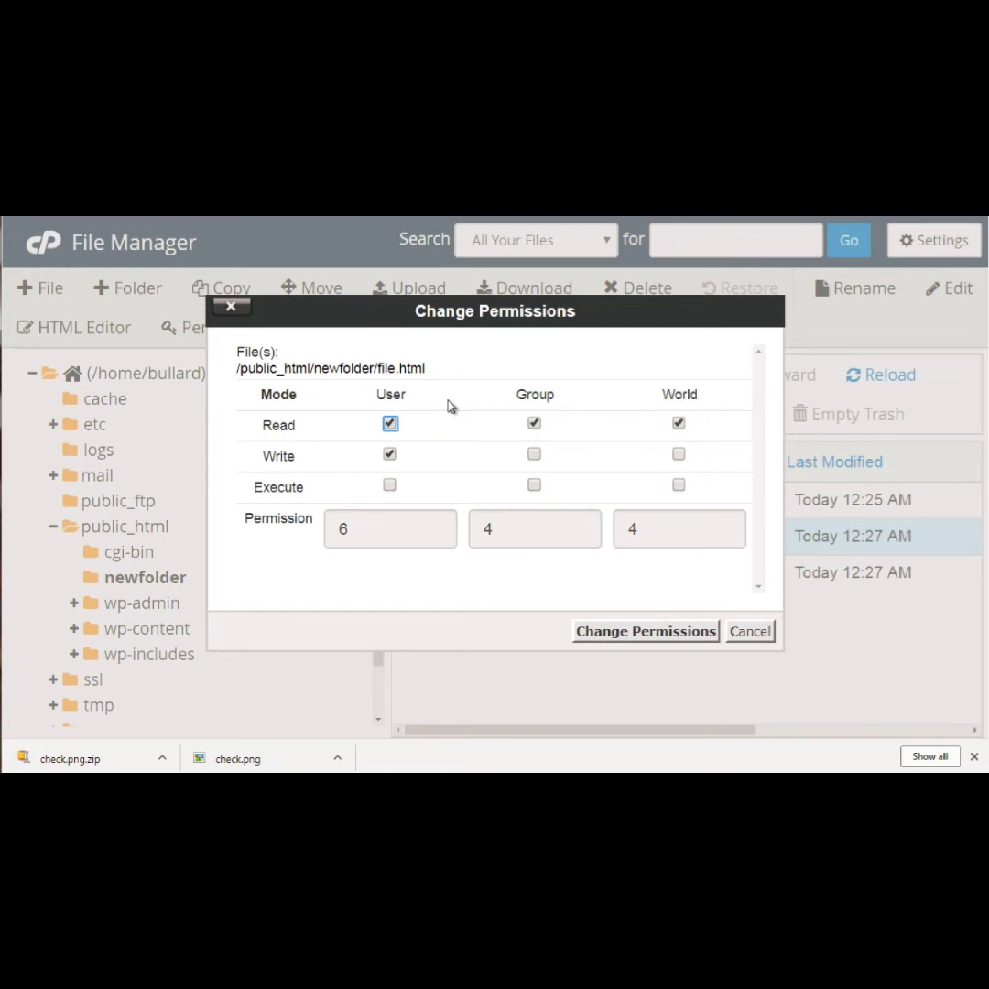
click(749, 632)
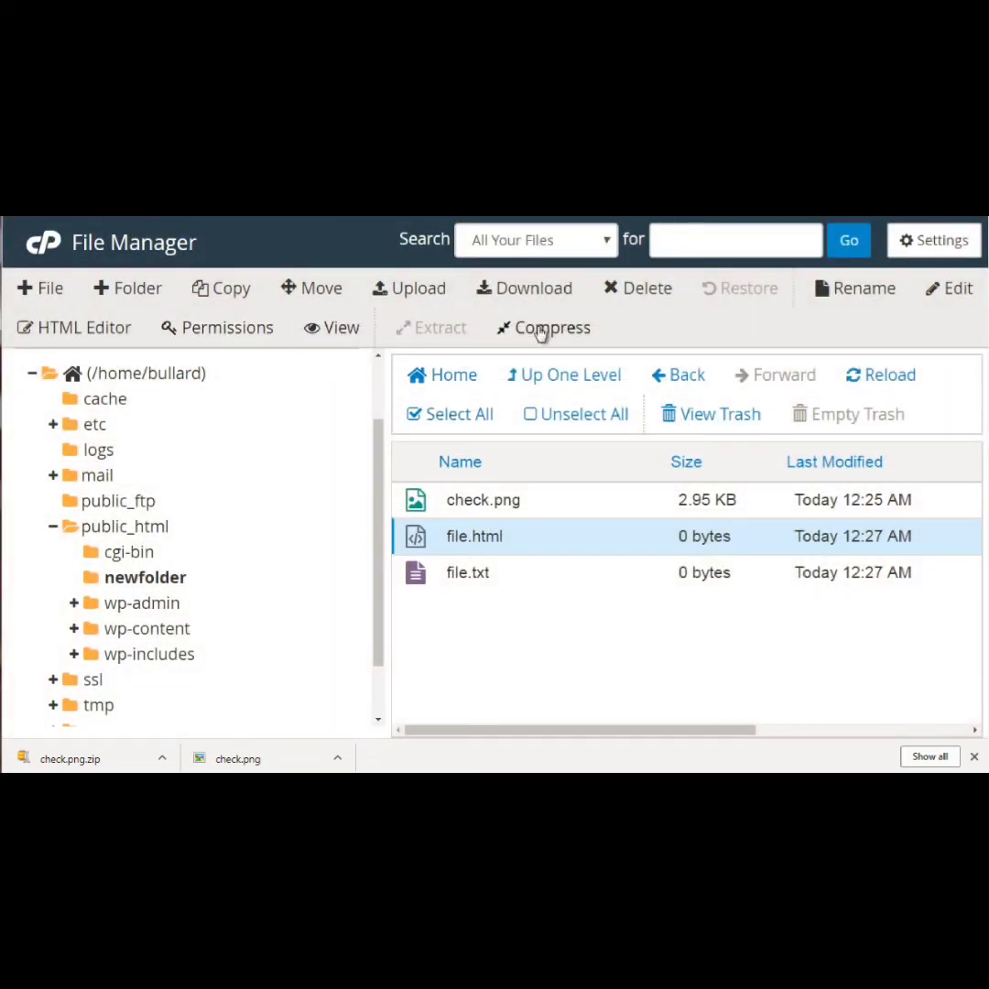
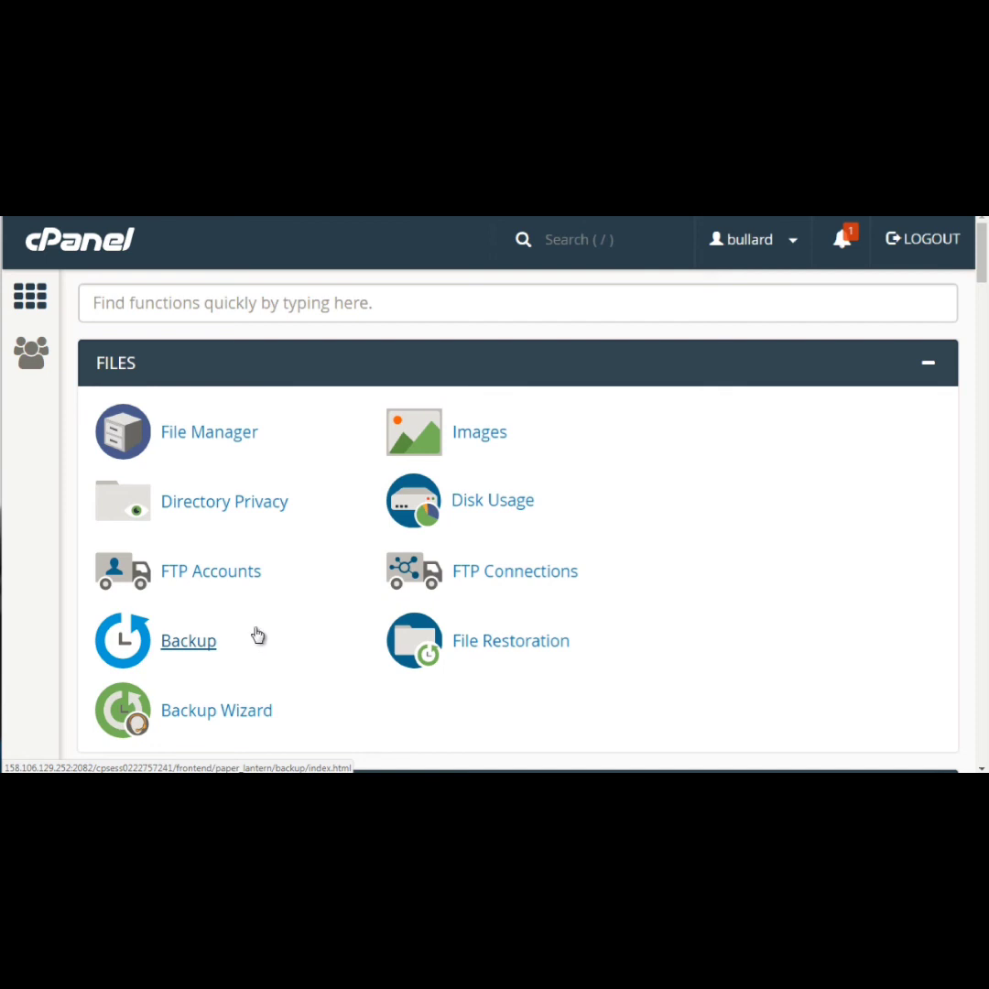
Open the Backup page and examine the full, account and partial backup options, including the home directory and MySQL database sections.
click(200, 640)
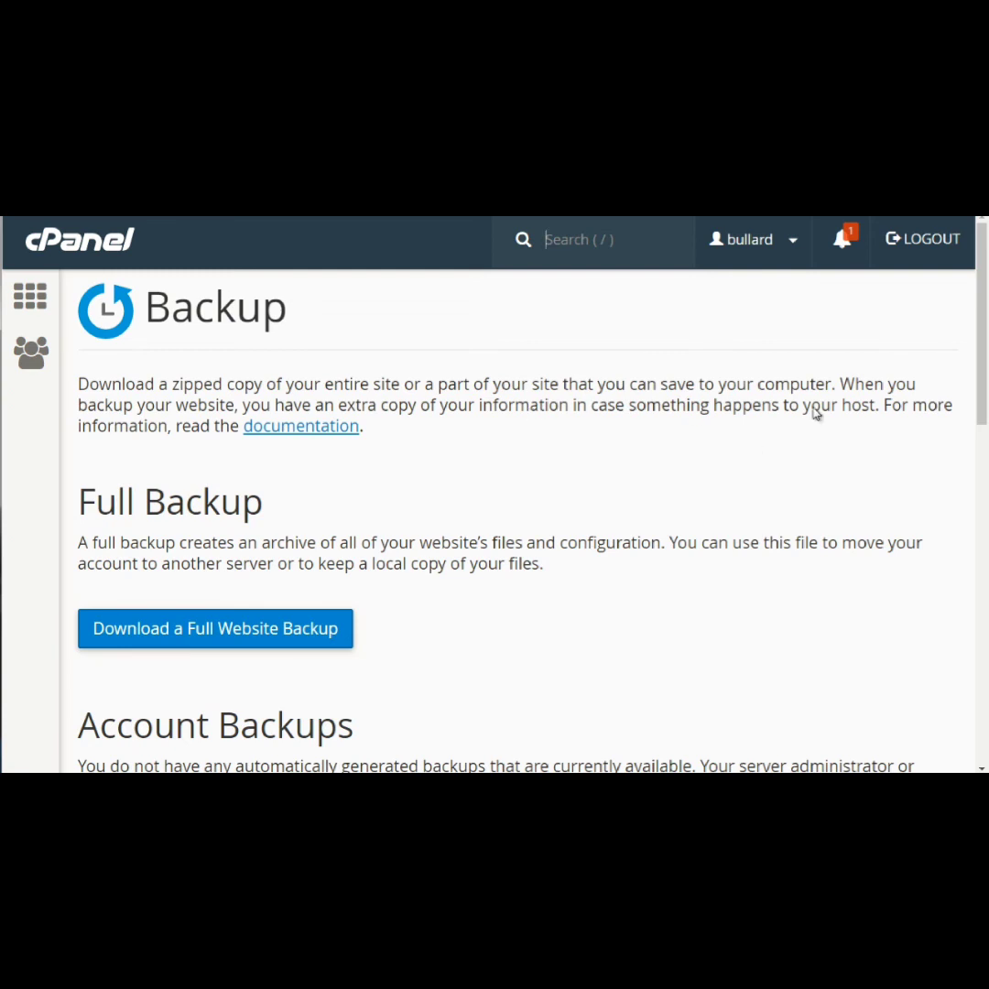
drag(982, 359, 982, 423)
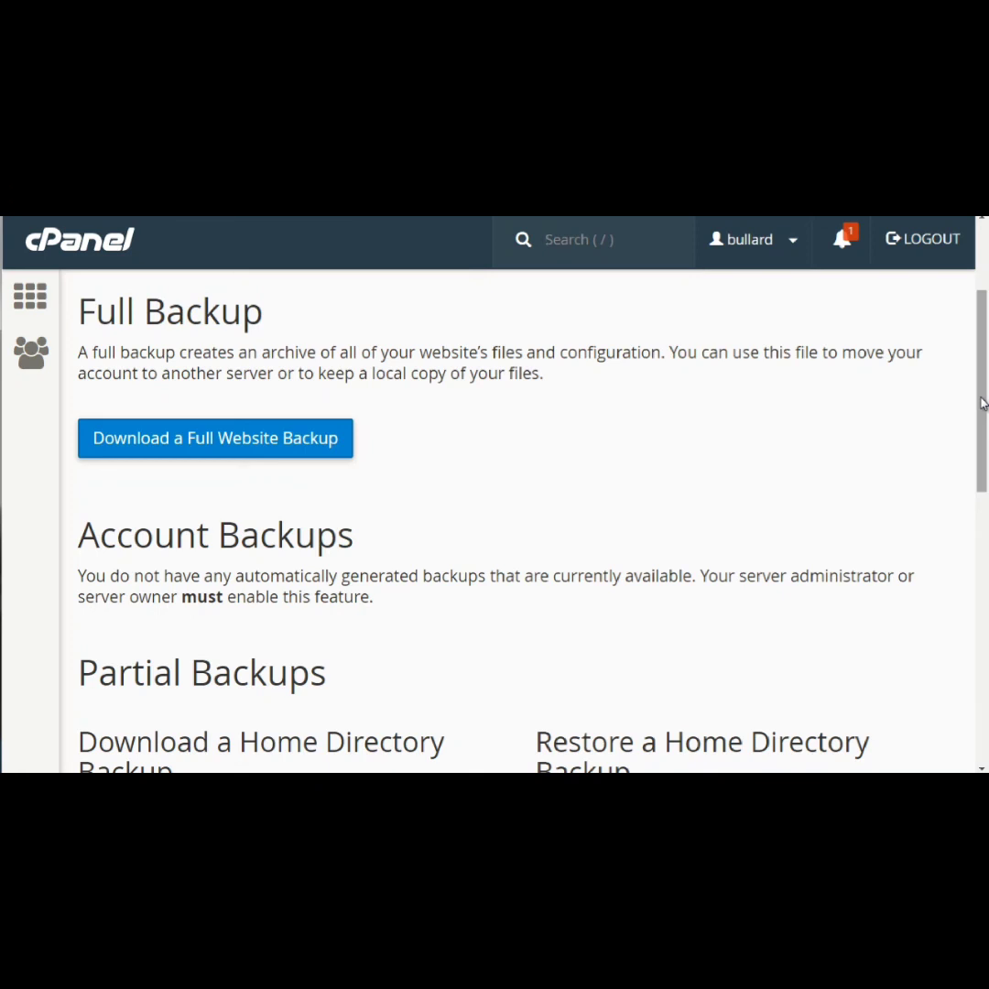
drag(982, 404, 982, 485)
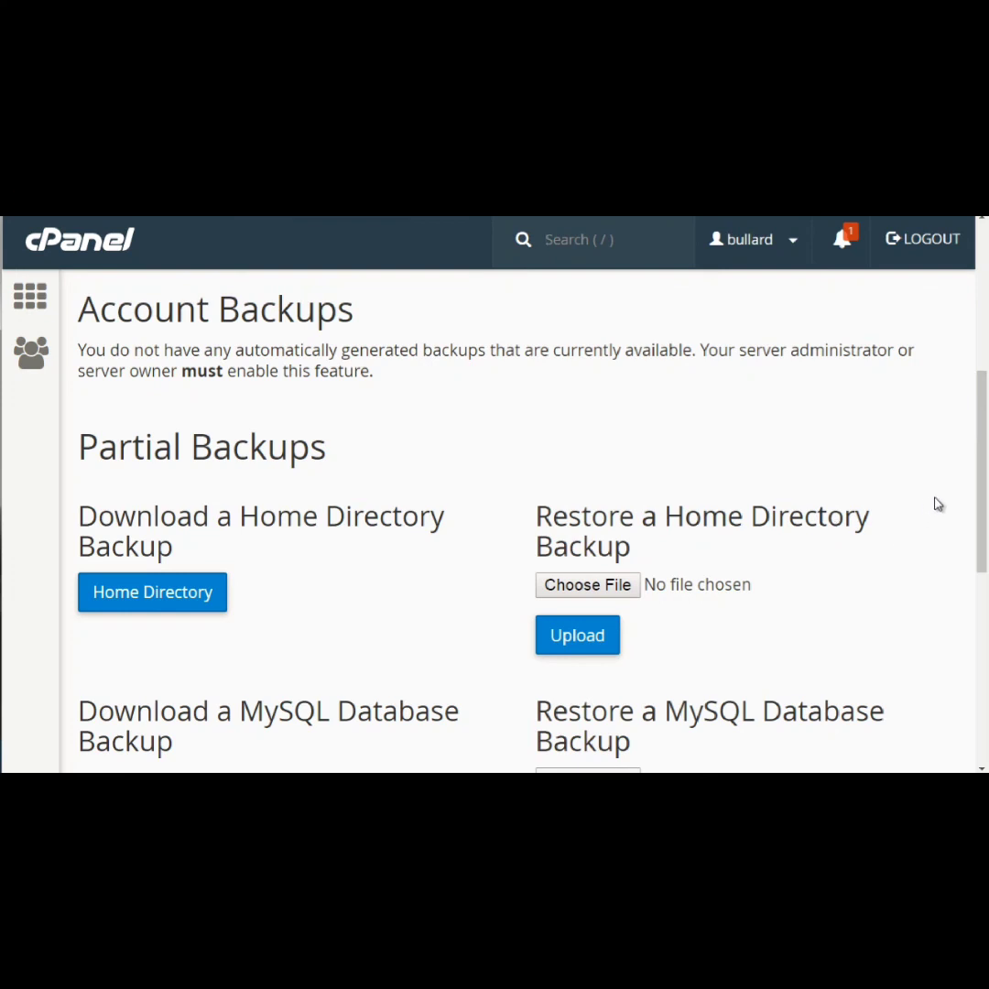
drag(983, 505, 983, 515)
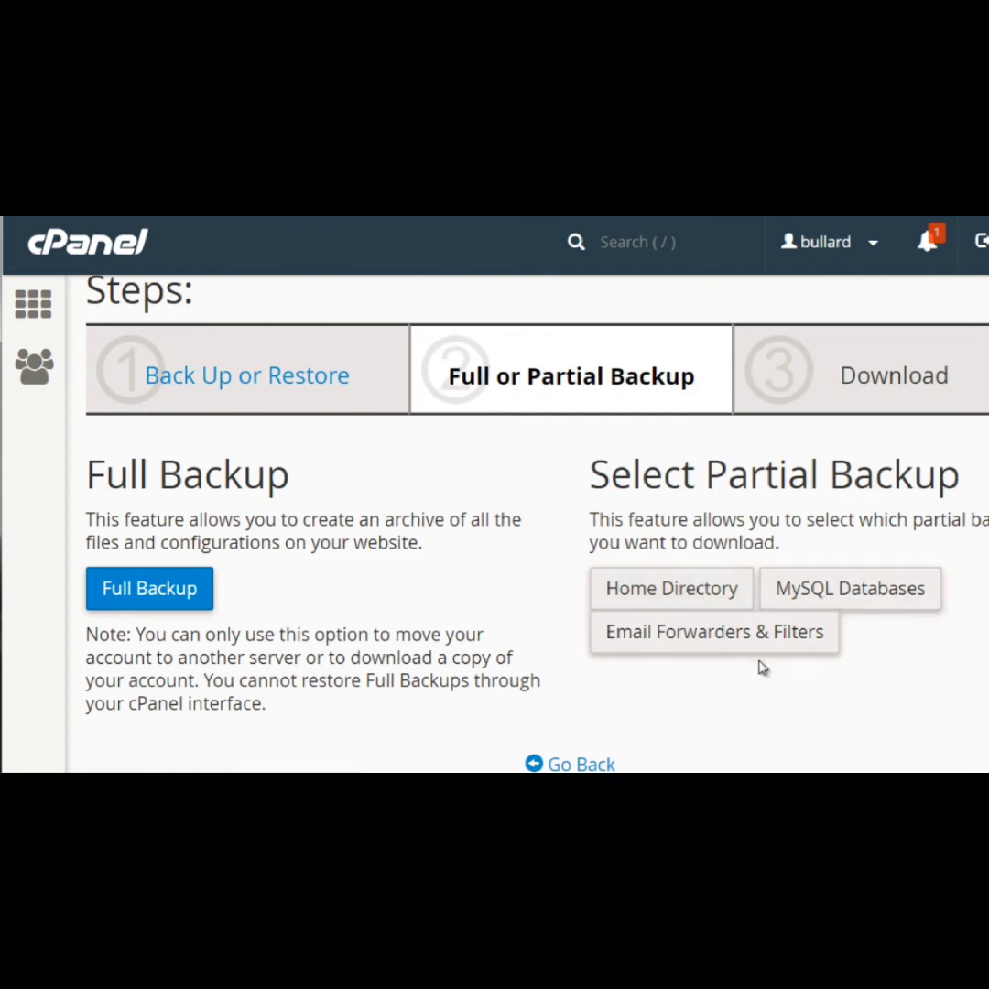
In the Backup Wizard, open the Full Backup option, and go through the restore path to the Home Directory backup upload form.
click(168, 590)
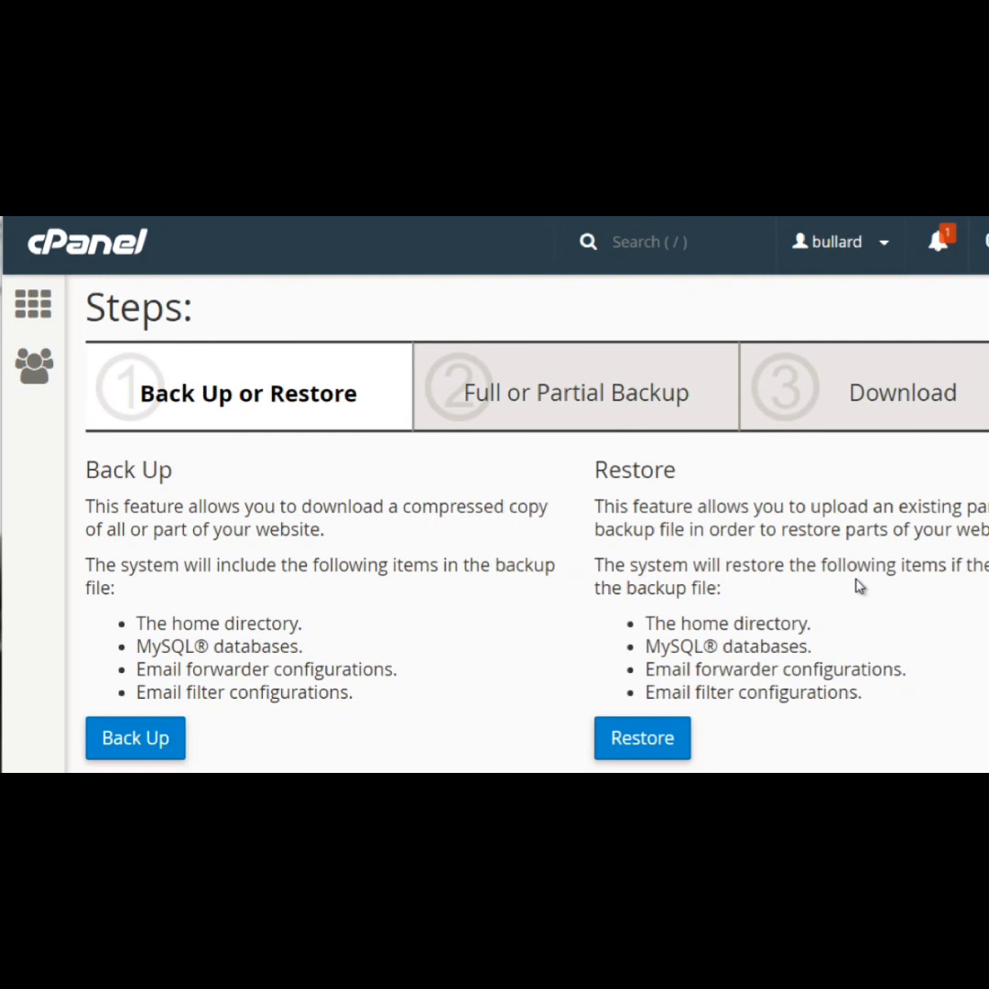
click(667, 745)
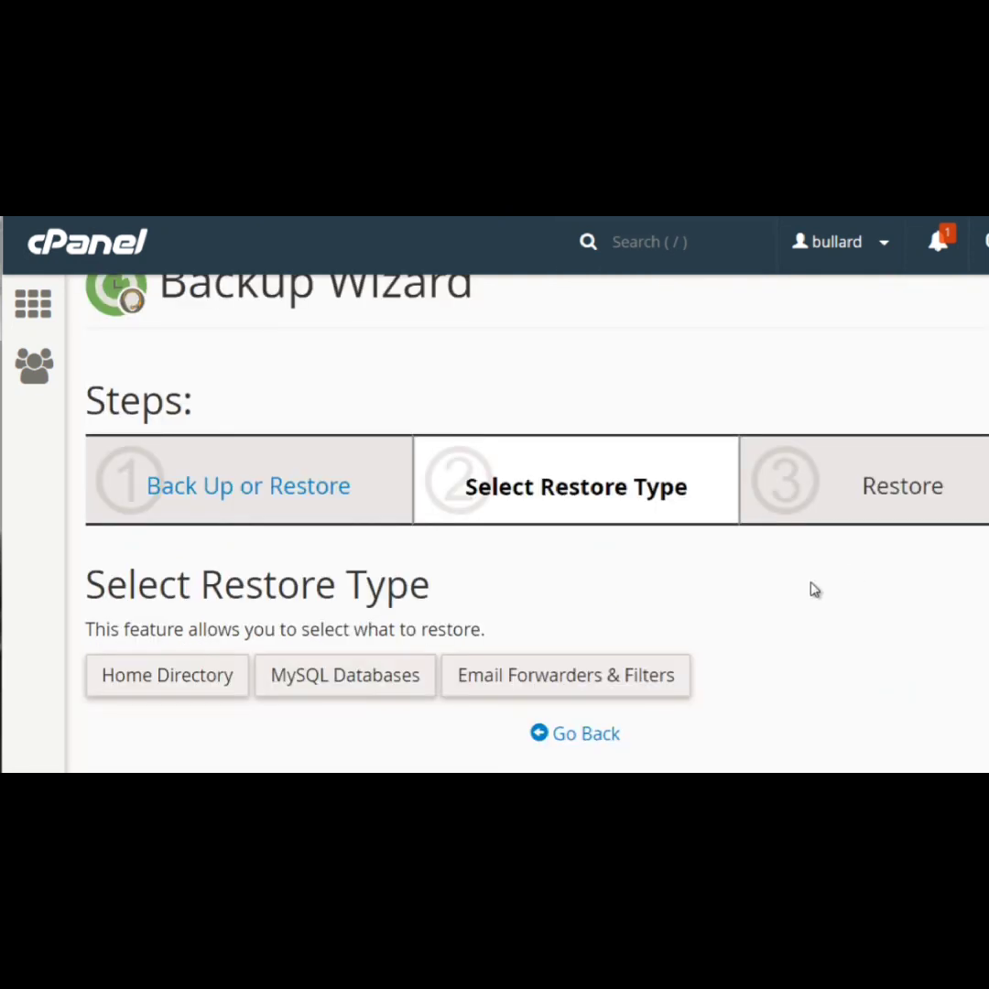
click(194, 689)
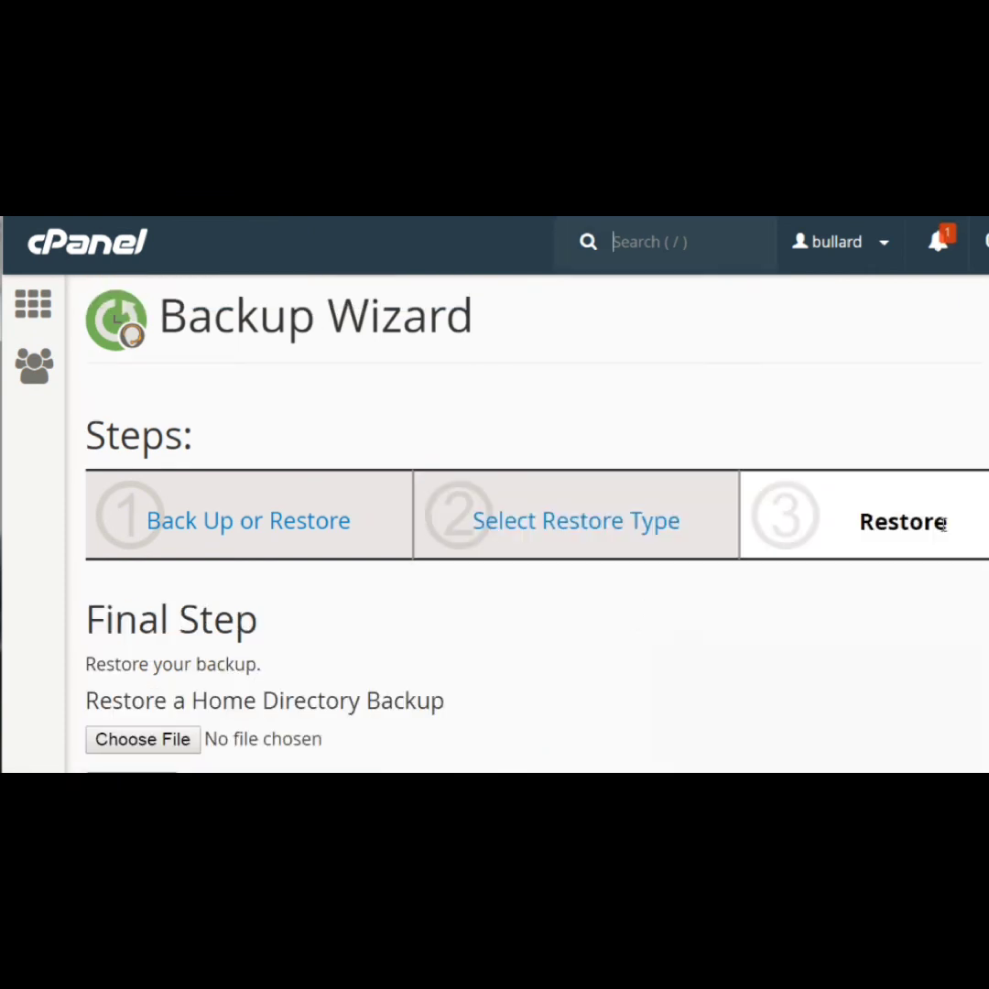
scroll(616, 627, down, 1)
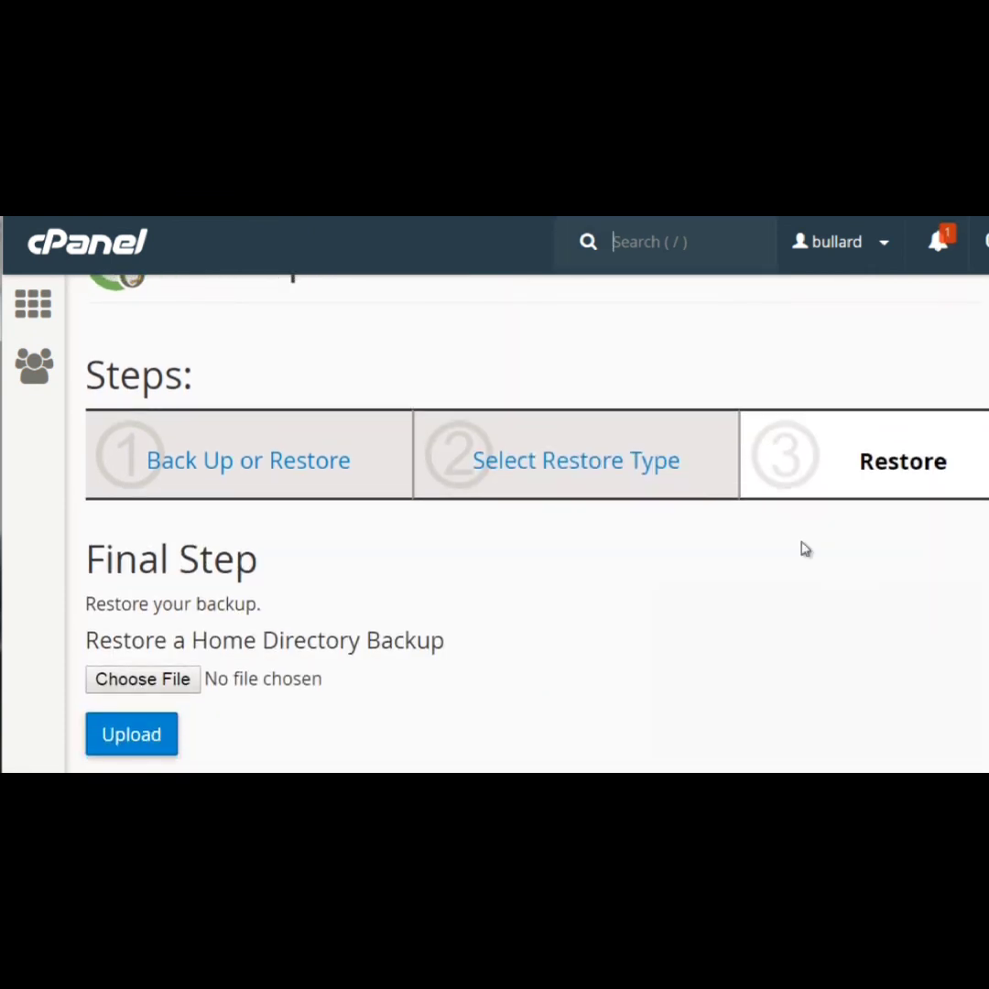